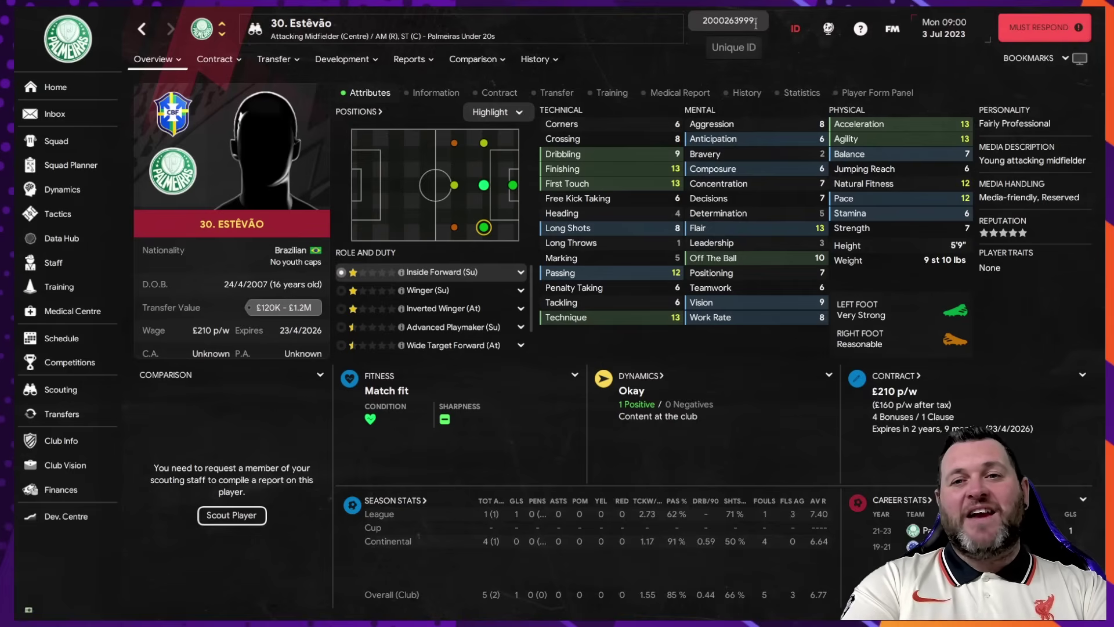
{"action": "left_click_drag", "start_coordinate": [755, 21], "coordinate": [683, 19]}
{"action": "key", "text": "ctrl+c"}
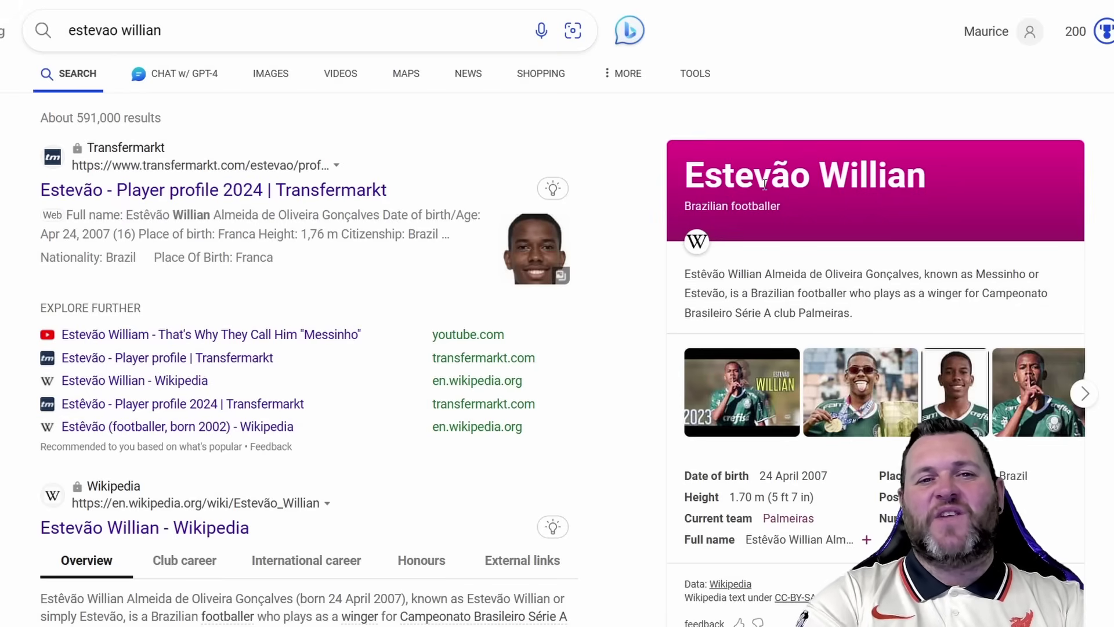
Step: Enlarge the player's headshot in Bing image results, then cancel saving it
{"action": "left_click", "coordinate": [279, 78]}
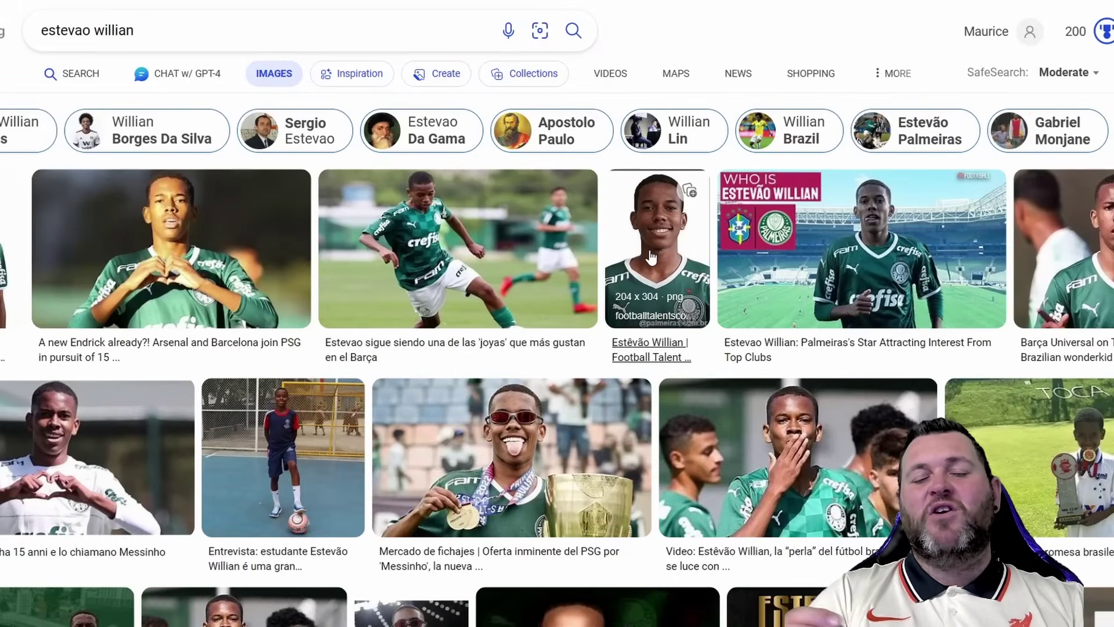
{"action": "left_click", "coordinate": [651, 256]}
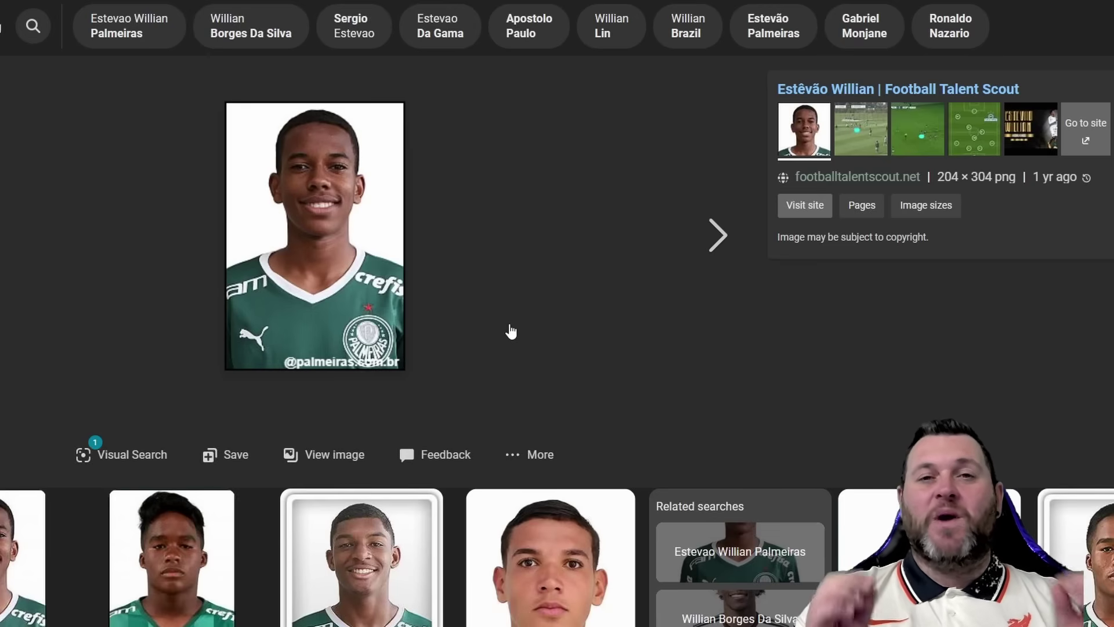
{"action": "right_click", "coordinate": [324, 225]}
{"action": "left_click", "coordinate": [398, 262]}
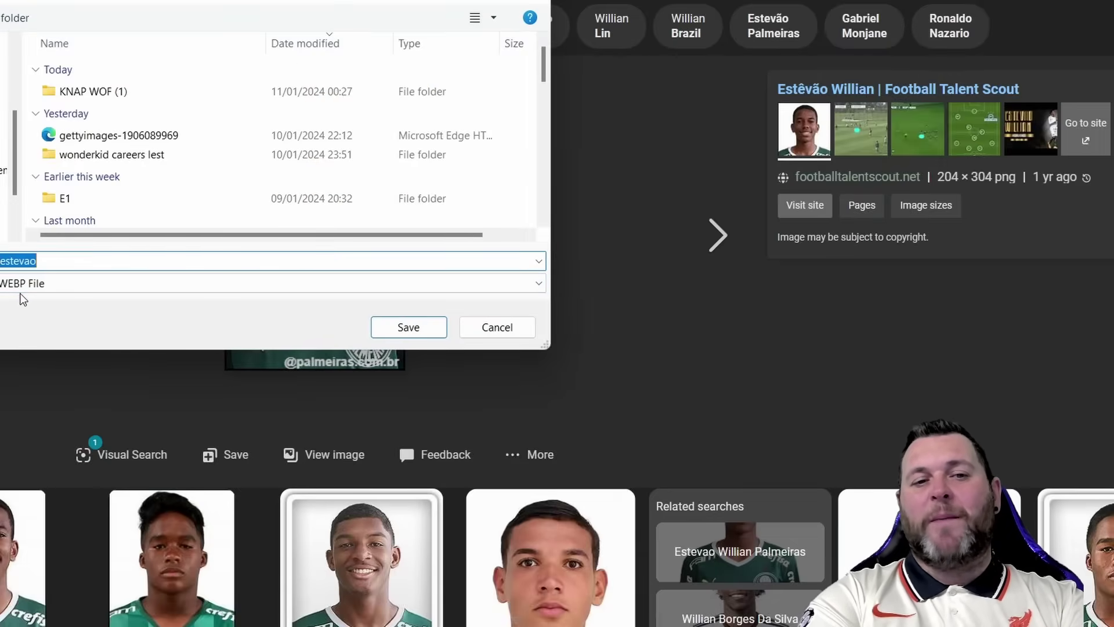
{"action": "left_click", "coordinate": [507, 333]}
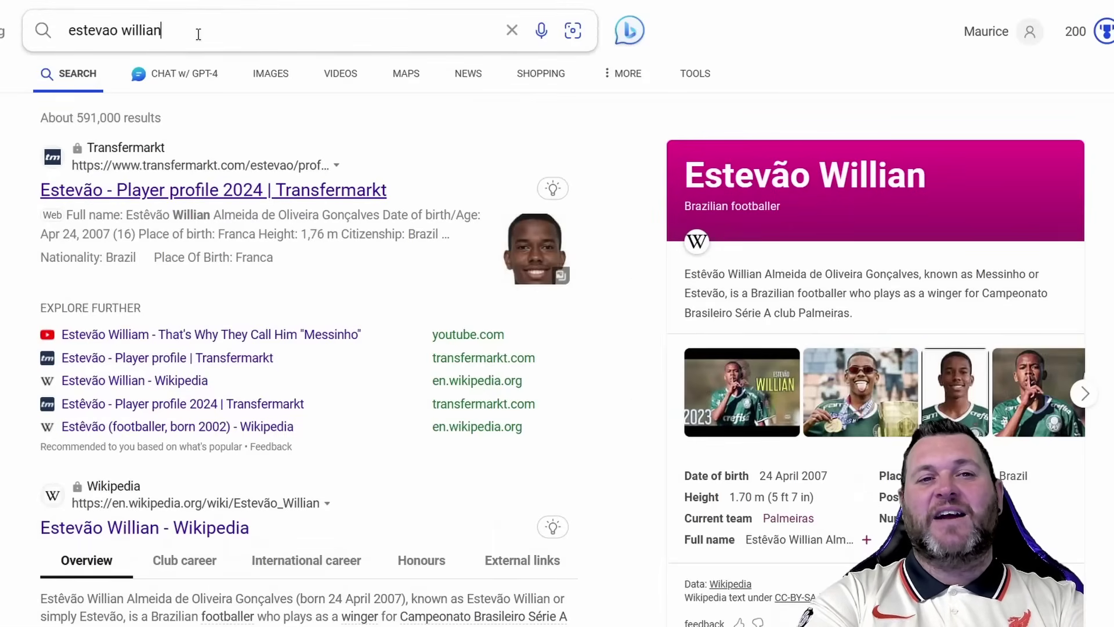
Step: Add 'png' to the player search and show the image results
{"action": "left_click", "coordinate": [199, 32]}
{"action": "type", "text": "png"}
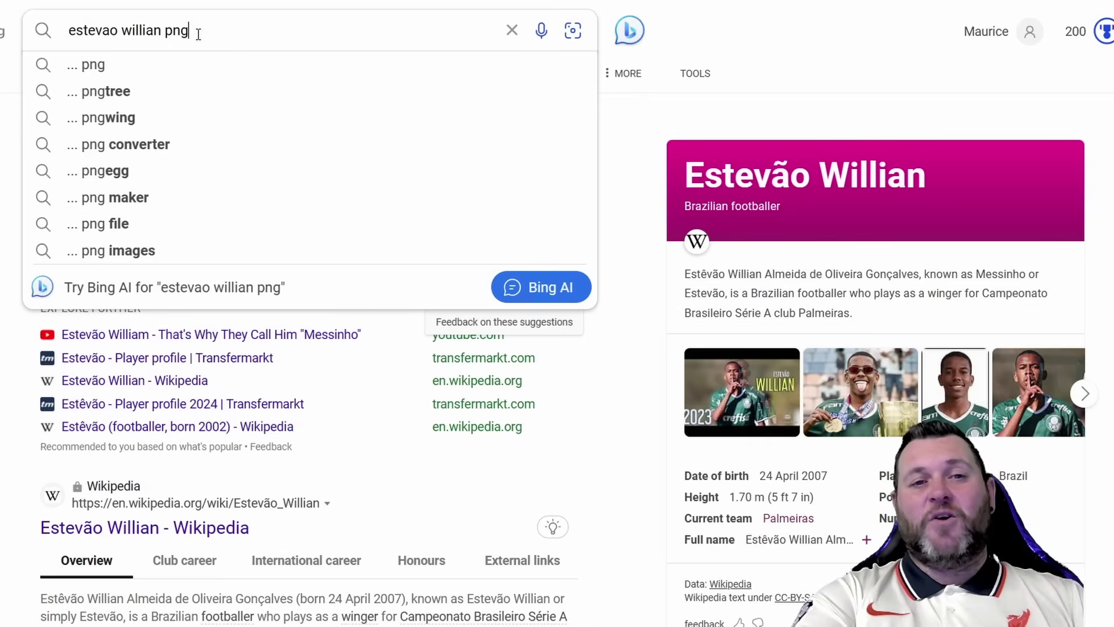
{"action": "key", "text": "Return"}
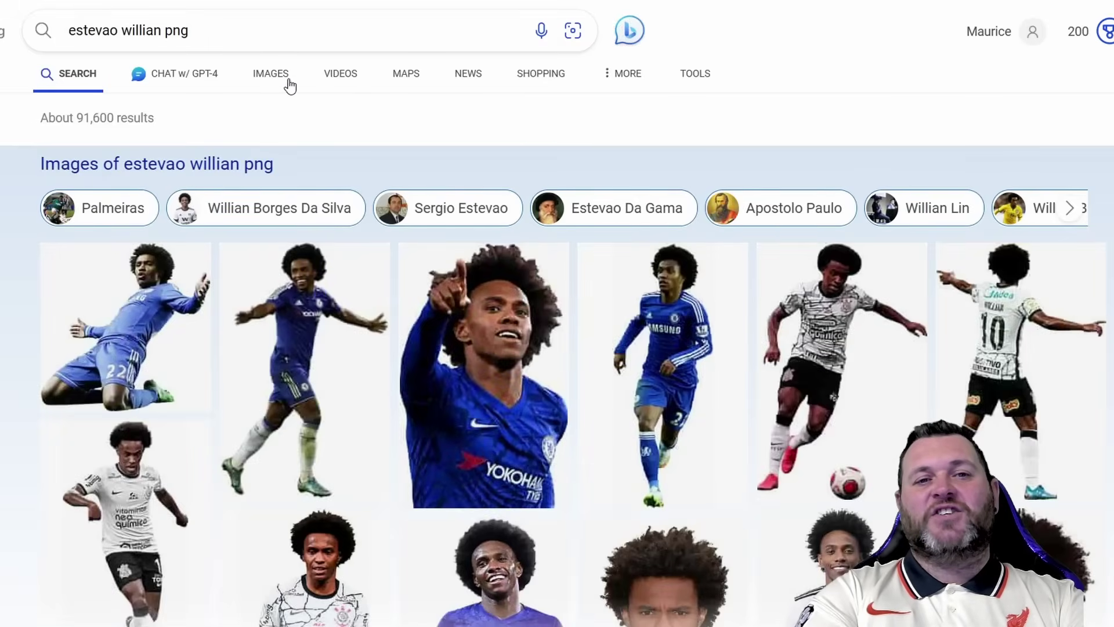
{"action": "left_click", "coordinate": [289, 78]}
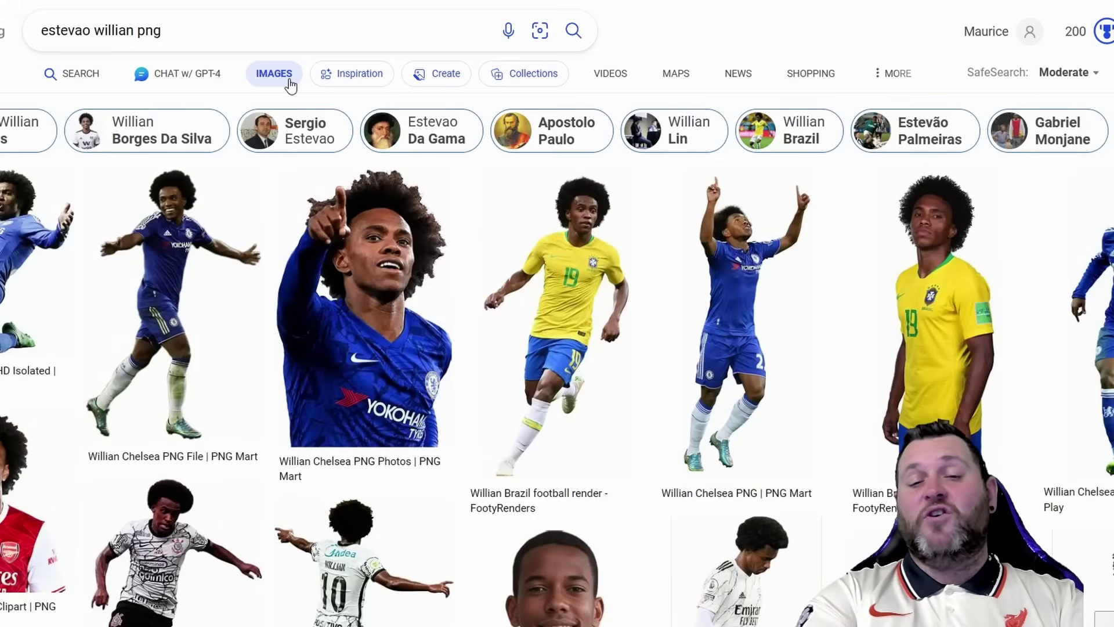
Step: Save the transparent-background headshot as 2000263999.png
{"action": "scroll", "coordinate": [580, 290], "scroll_direction": "down", "scroll_amount": 3}
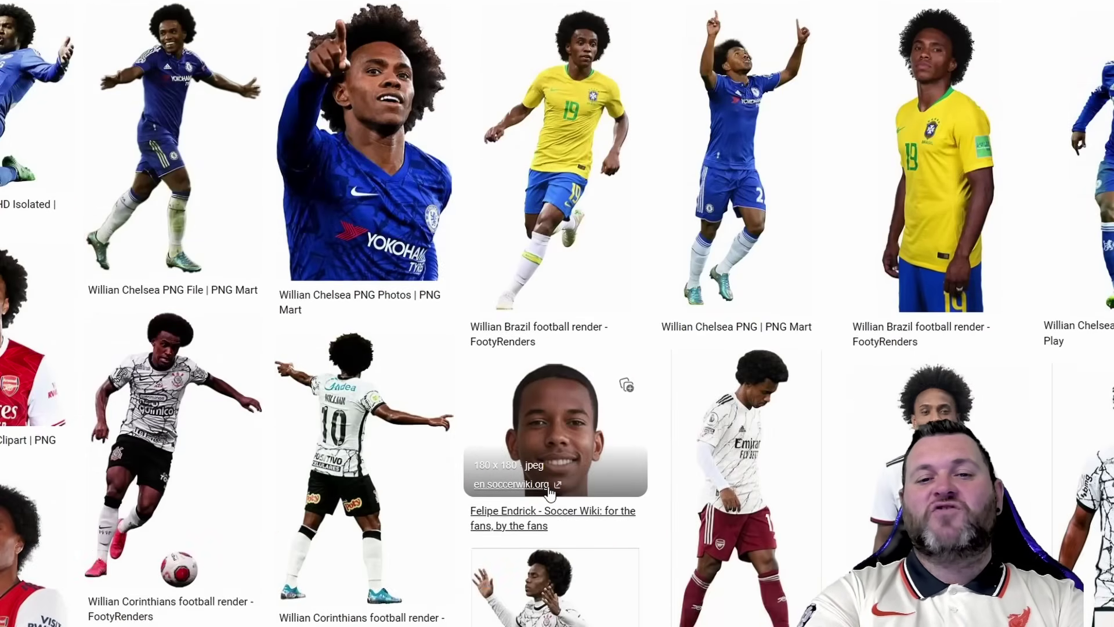
{"action": "left_click", "coordinate": [563, 424]}
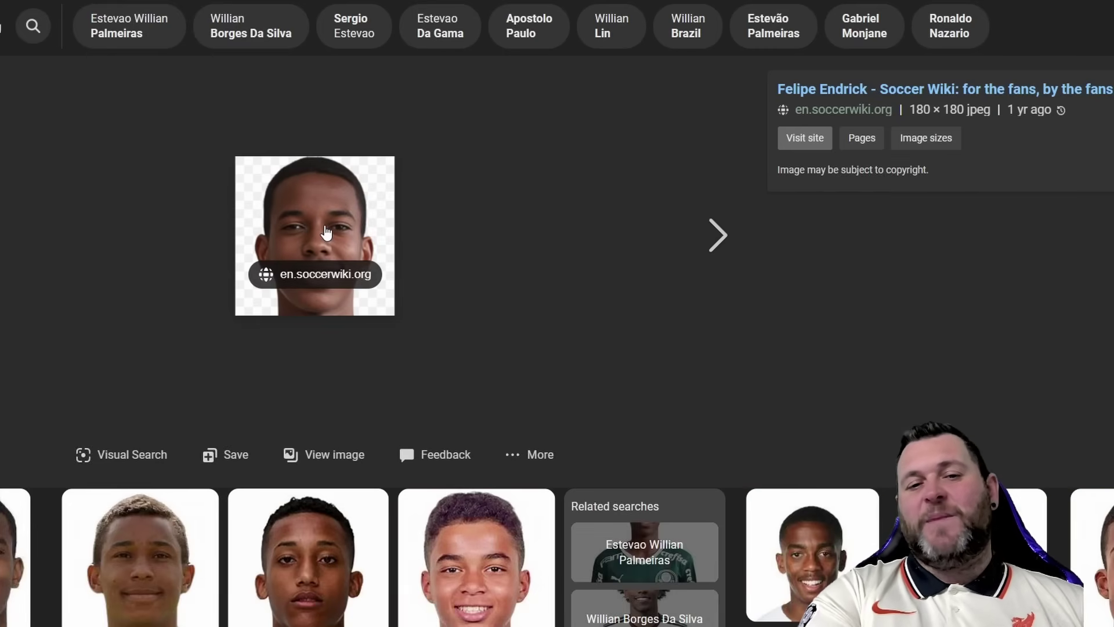
{"action": "right_click", "coordinate": [327, 231]}
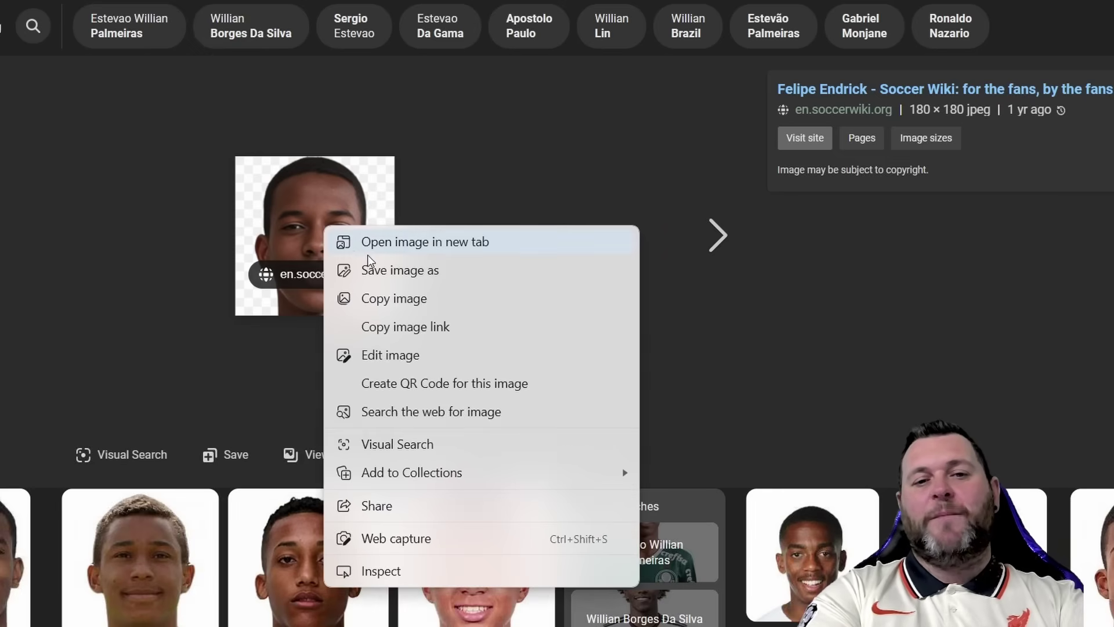
{"action": "left_click", "coordinate": [395, 271]}
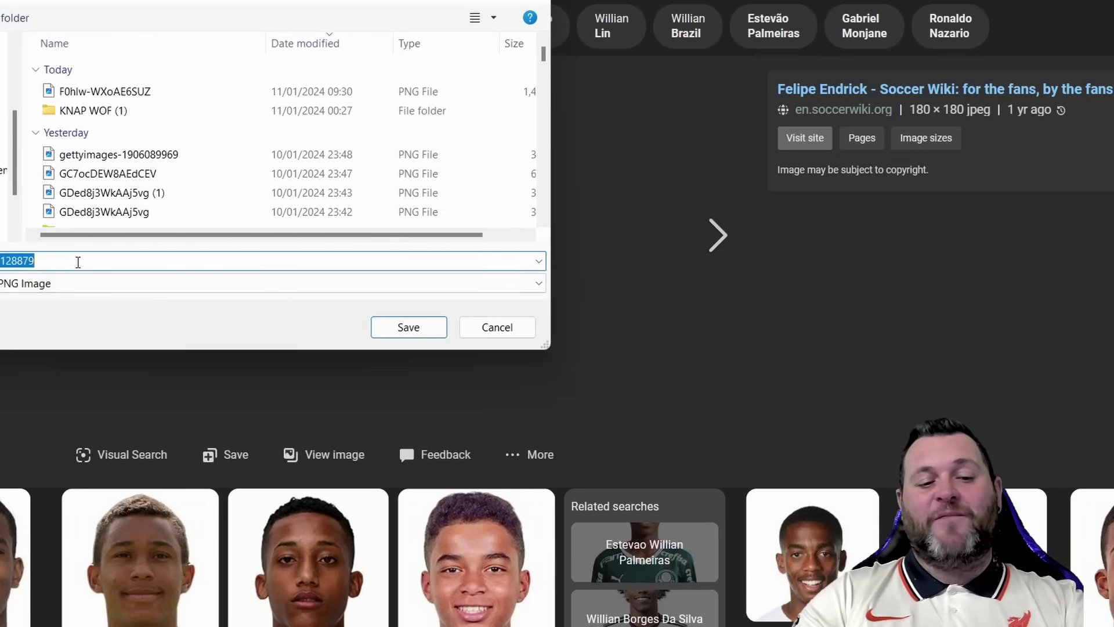
{"action": "key", "text": "ctrl+v"}
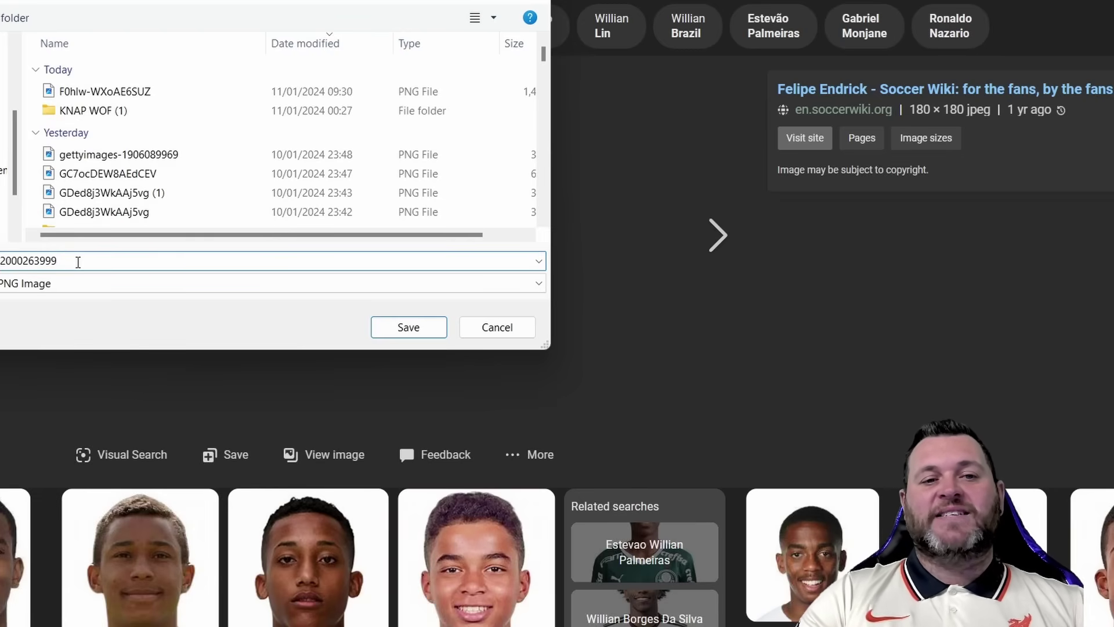
{"action": "key", "text": "Return"}
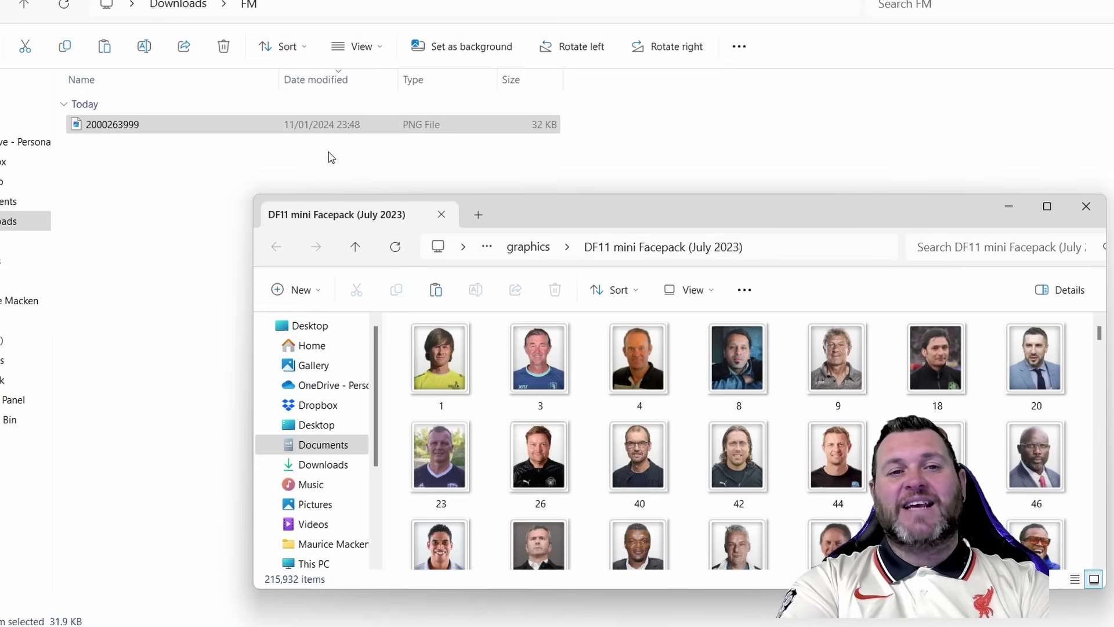
Step: Drag 2000263999.png from Downloads\FM into the DF11 mini Facepack (July 2023) folder
{"action": "left_click_drag", "start_coordinate": [166, 132], "coordinate": [579, 375]}
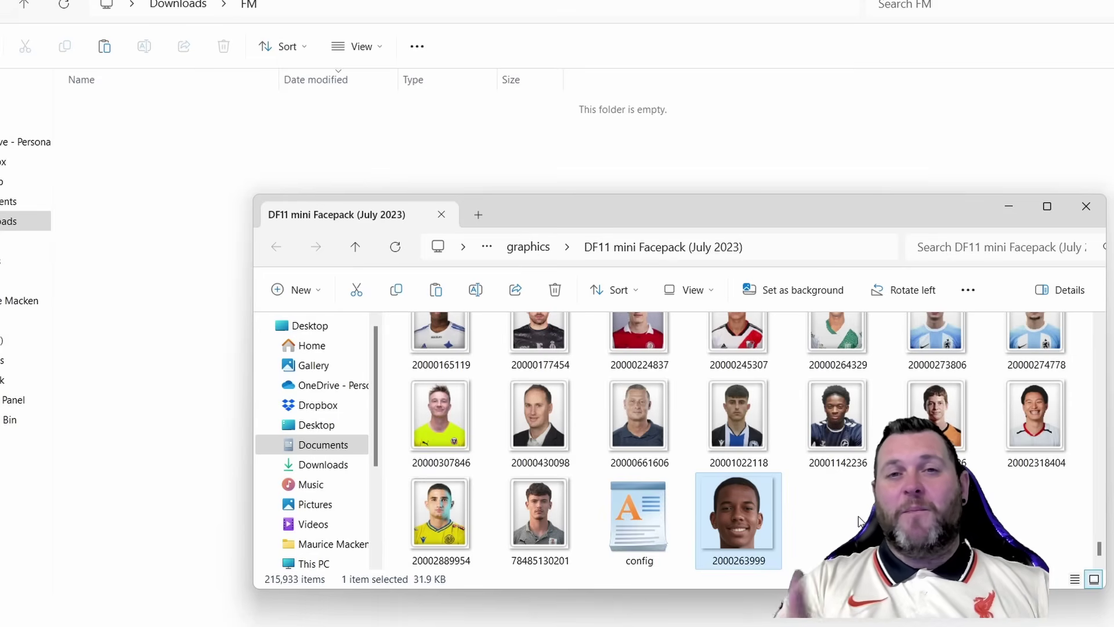
Step: Copy the facepack's config file and paste it into the Downloads\FM folder
{"action": "left_click", "coordinate": [660, 525]}
{"action": "right_click", "coordinate": [660, 524]}
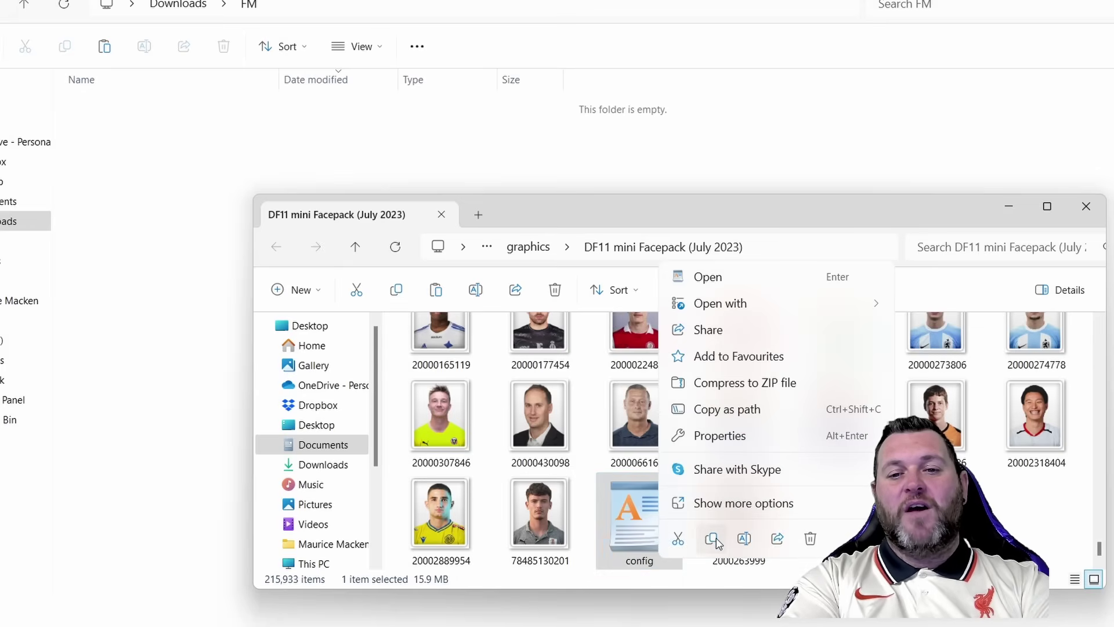
{"action": "key", "text": "Escape"}
{"action": "left_click", "coordinate": [173, 213]}
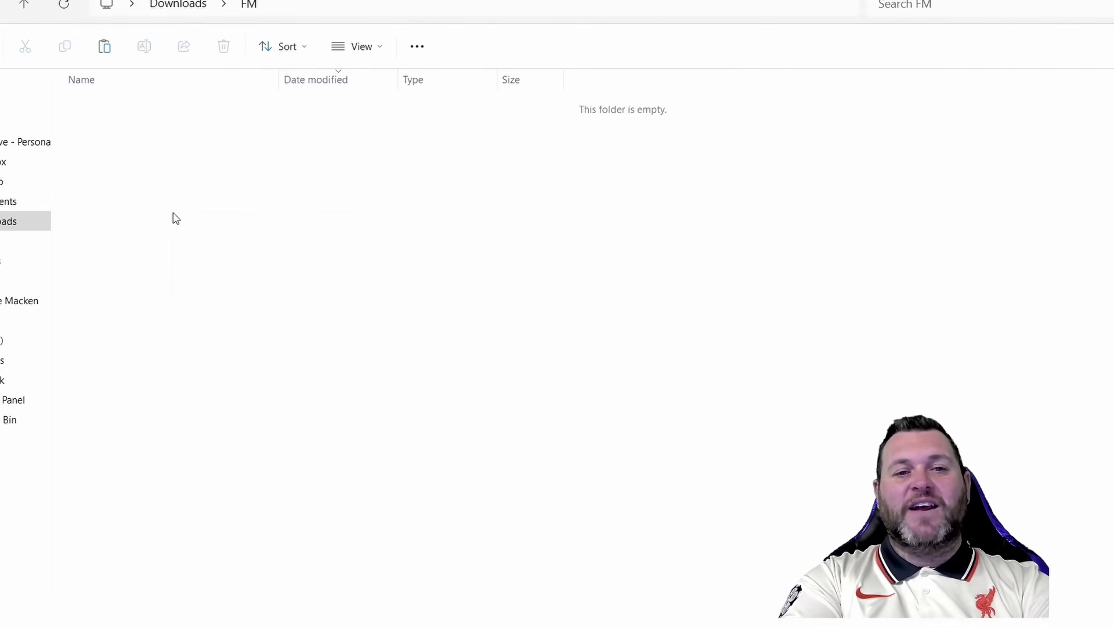
{"action": "right_click", "coordinate": [173, 214]}
{"action": "left_click", "coordinate": [193, 232]}
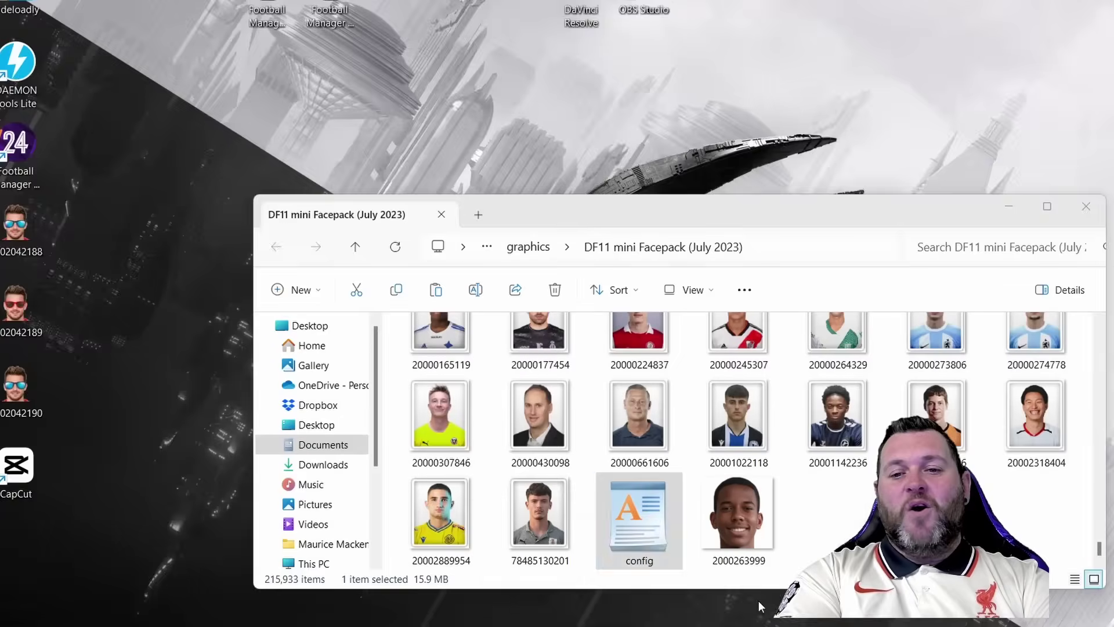
{"action": "left_click", "coordinate": [758, 601]}
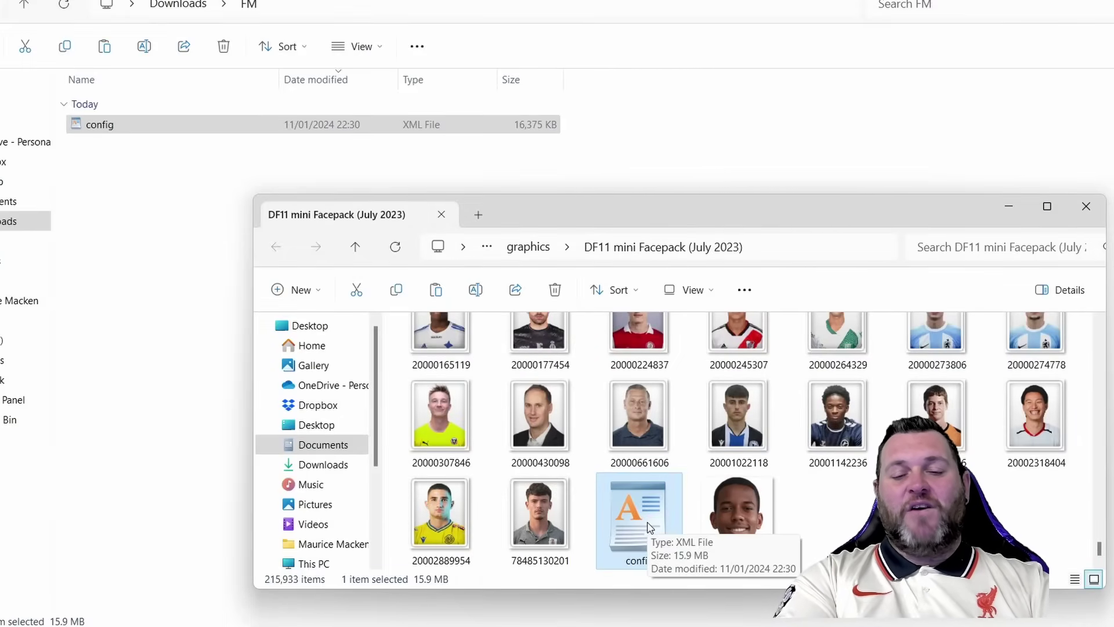
{"action": "left_click", "coordinate": [747, 567]}
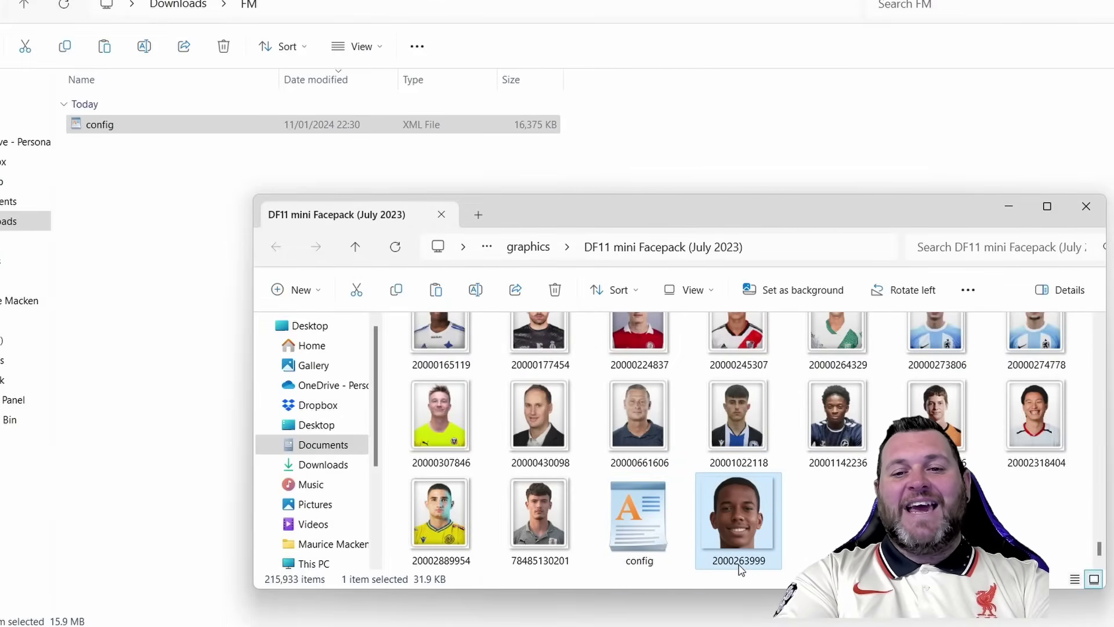
{"action": "left_click", "coordinate": [750, 567]}
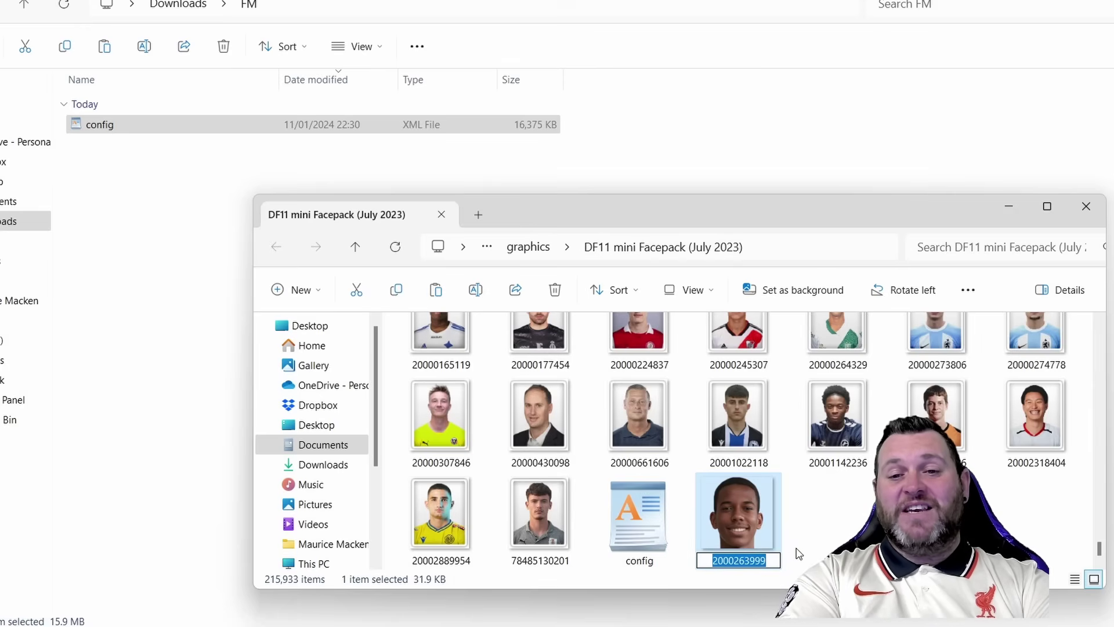
{"action": "left_click", "coordinate": [617, 531]}
Step: Open the config in Notepad and select the 1000438 portrait record line
{"action": "right_click", "coordinate": [617, 531]}
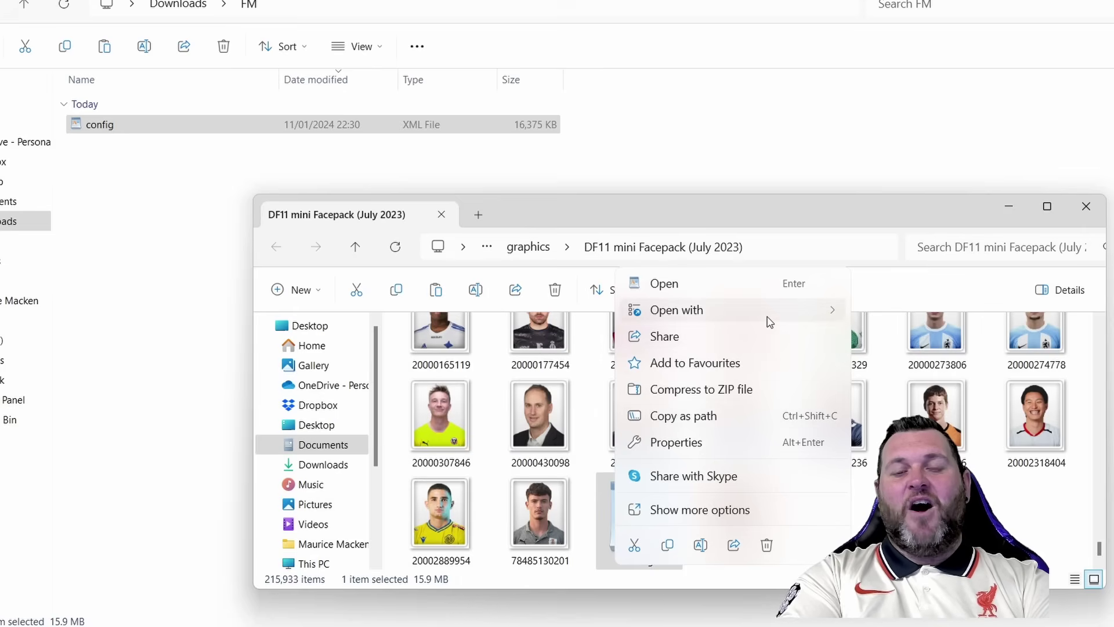
{"action": "mouse_move", "coordinate": [814, 320]}
{"action": "left_click", "coordinate": [910, 366]}
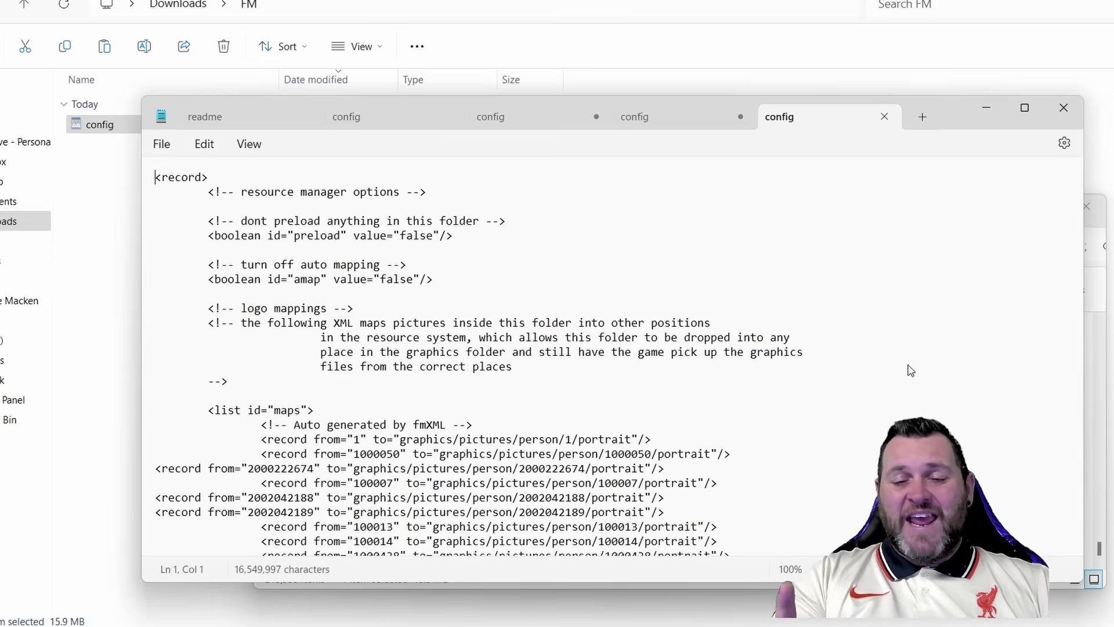
{"action": "scroll", "coordinate": [911, 371], "scroll_direction": "down", "scroll_amount": 5}
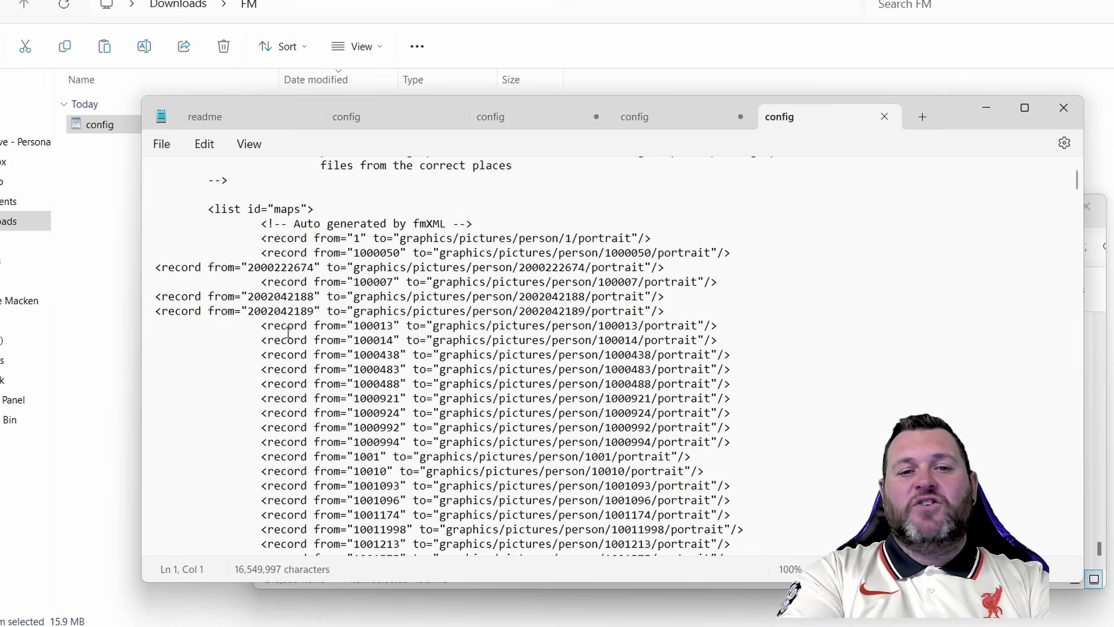
{"action": "left_click", "coordinate": [261, 355]}
{"action": "left_click_drag", "start_coordinate": [262, 358], "coordinate": [733, 356]}
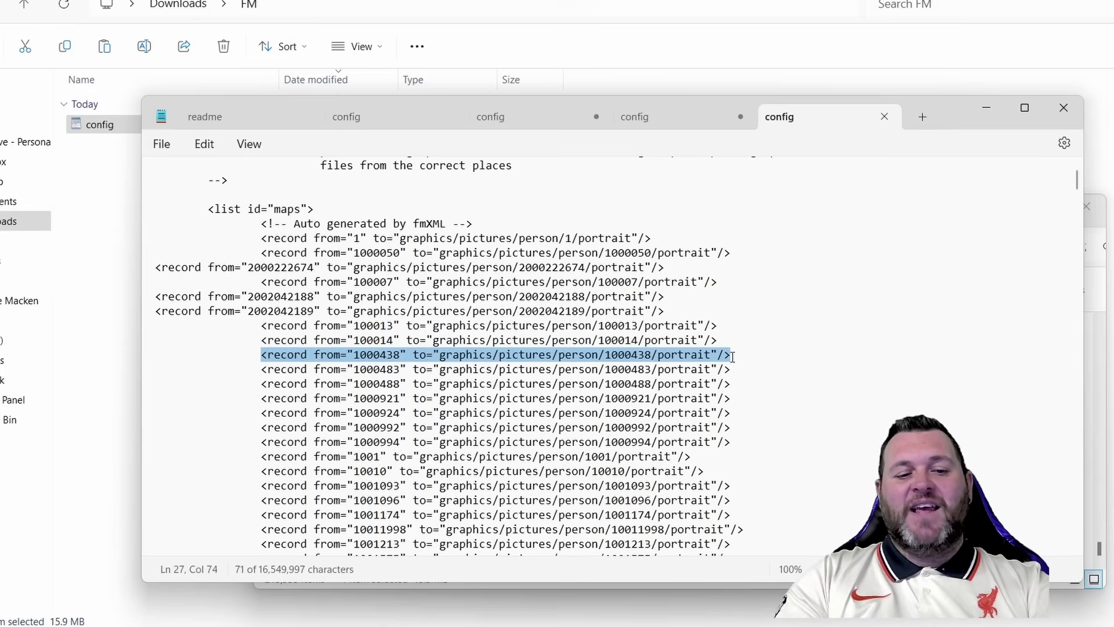
Step: Duplicate the 1000438 record line onto a new line beneath it
{"action": "key", "text": "ctrl+c"}
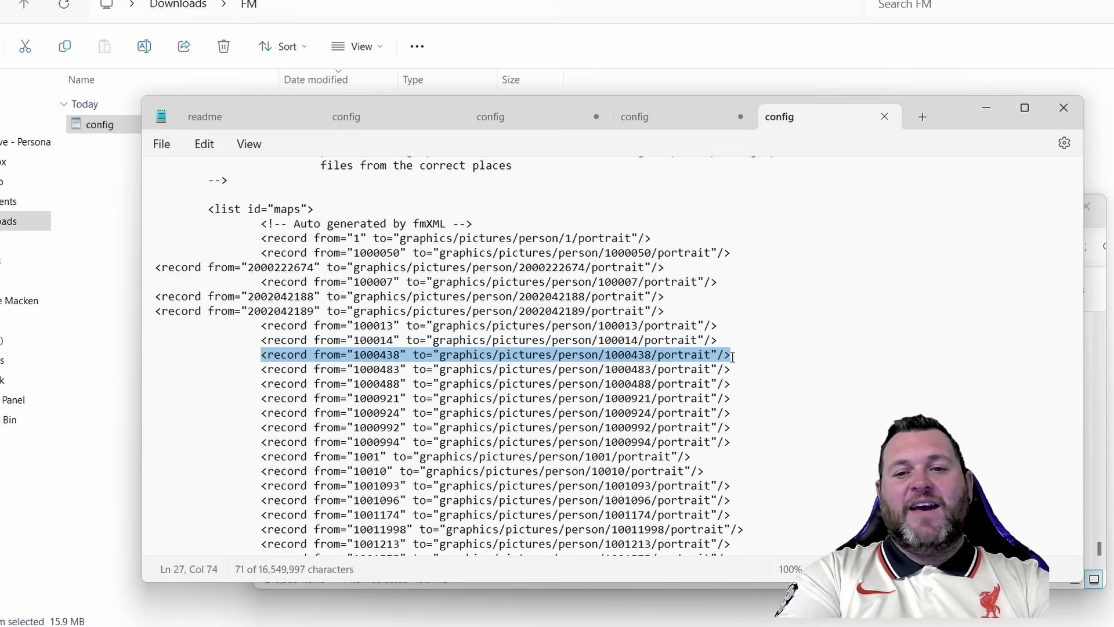
{"action": "left_click", "coordinate": [733, 357]}
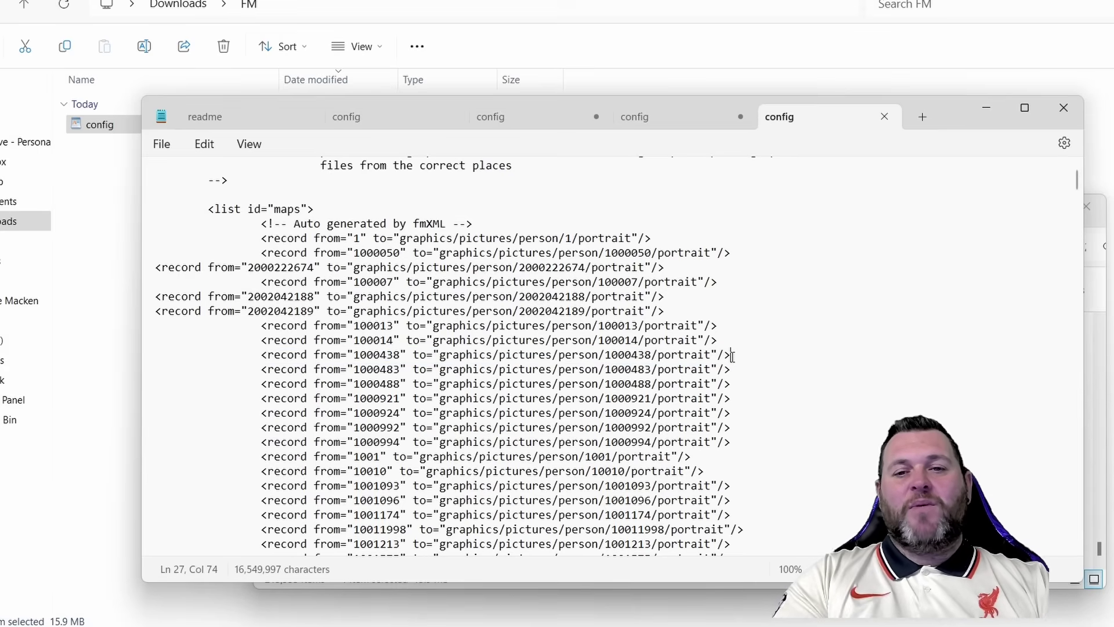
{"action": "key", "text": "Return"}
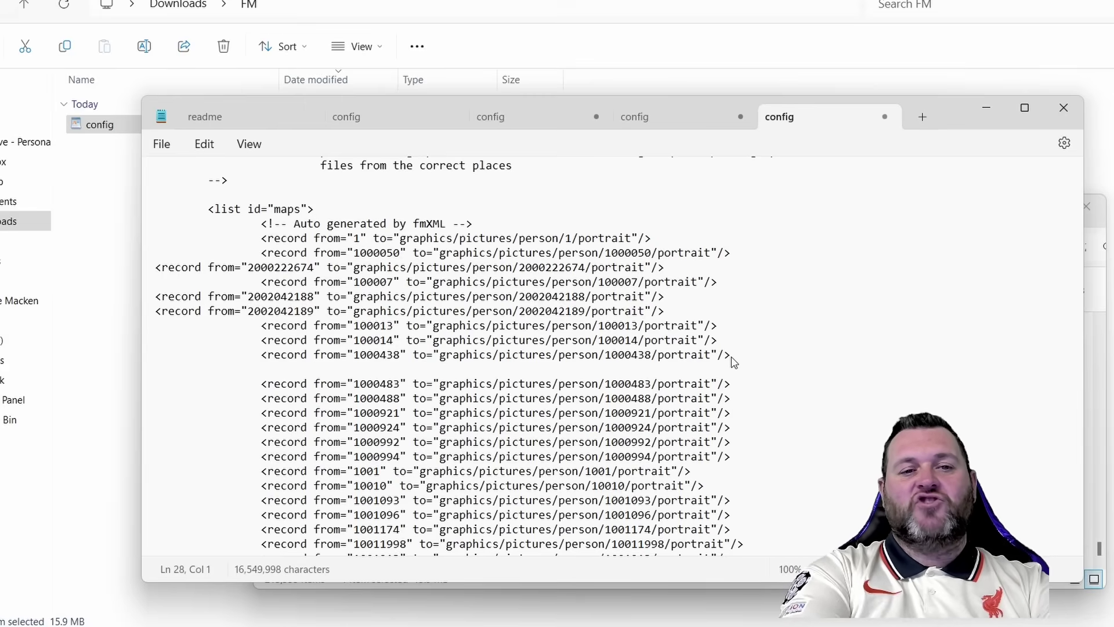
{"action": "key", "text": "ctrl+v"}
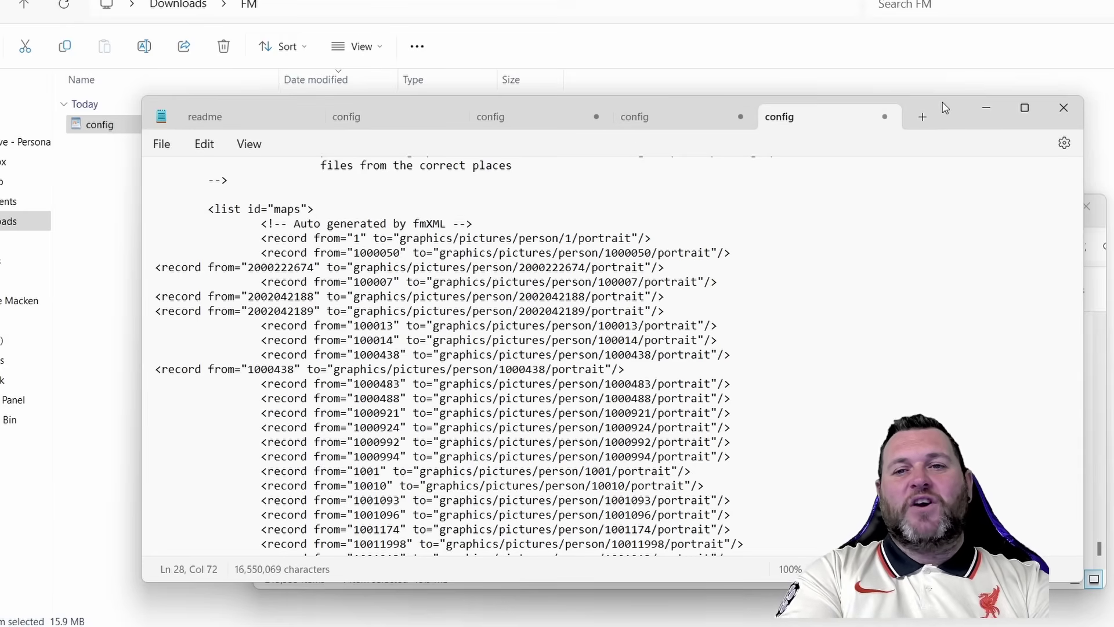
{"action": "left_click_drag", "start_coordinate": [945, 107], "coordinate": [808, 38]}
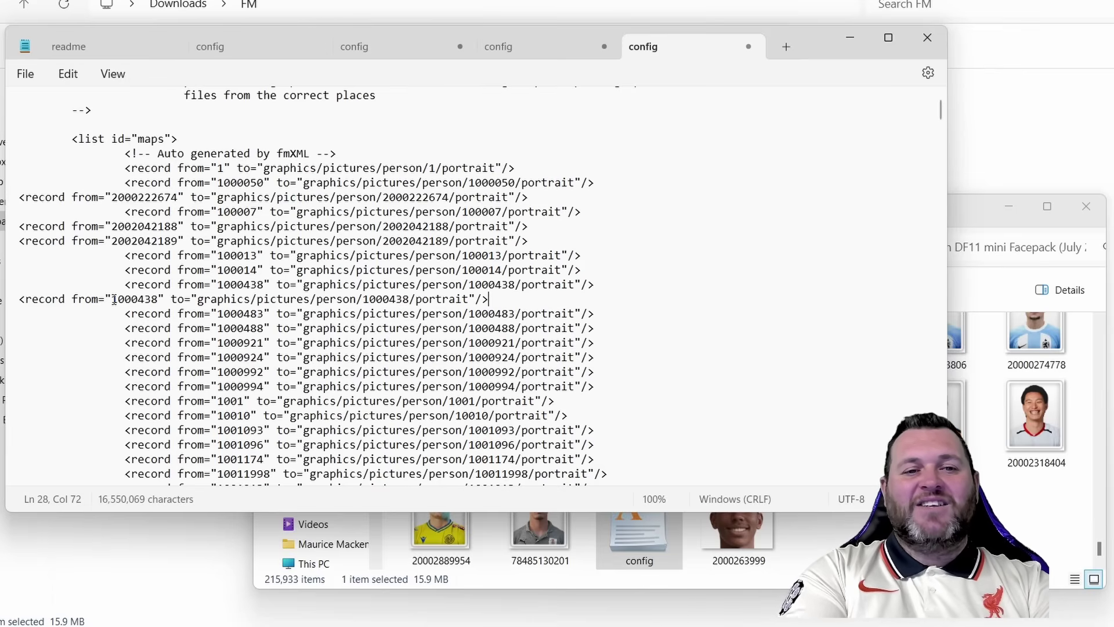
{"action": "left_click_drag", "start_coordinate": [112, 299], "coordinate": [157, 303]}
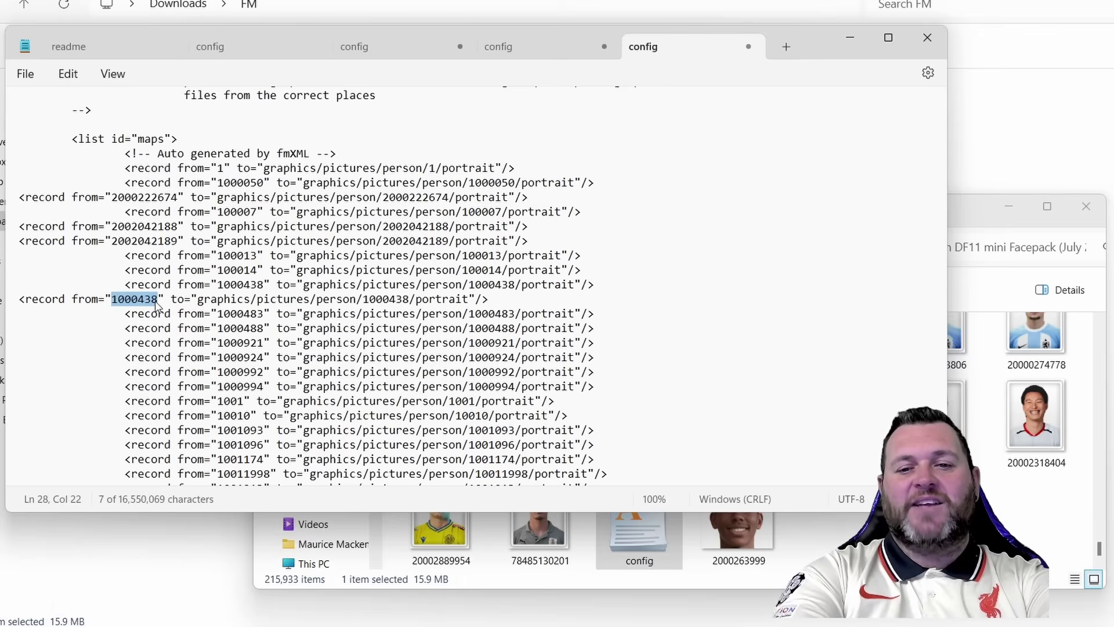
{"action": "type", "text": "200"}
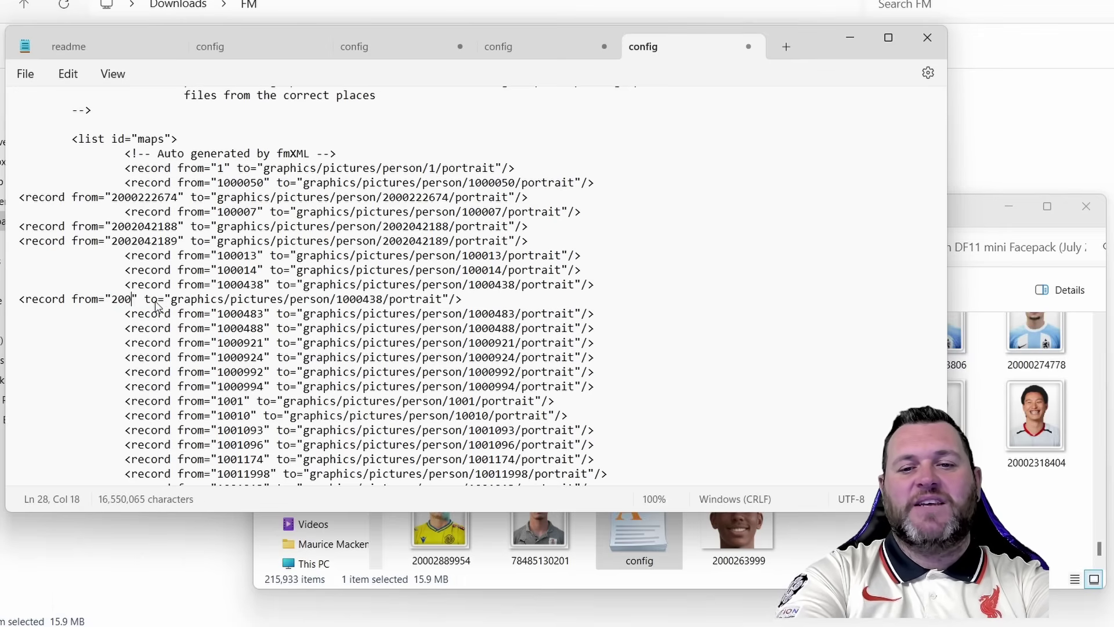
{"action": "type", "text": "026"}
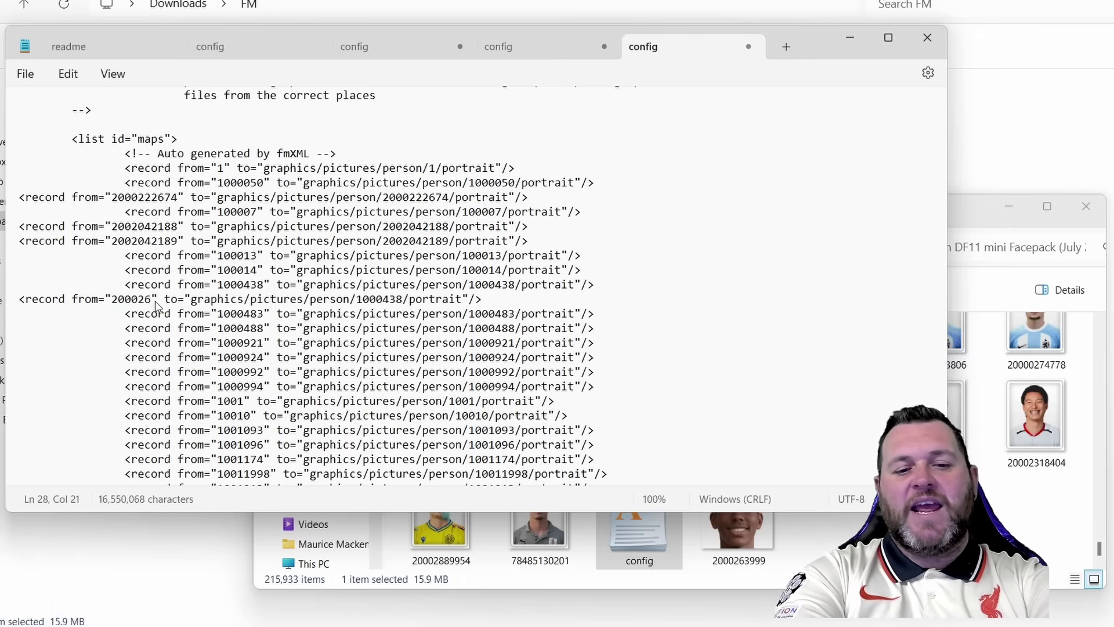
{"action": "type", "text": "3999"}
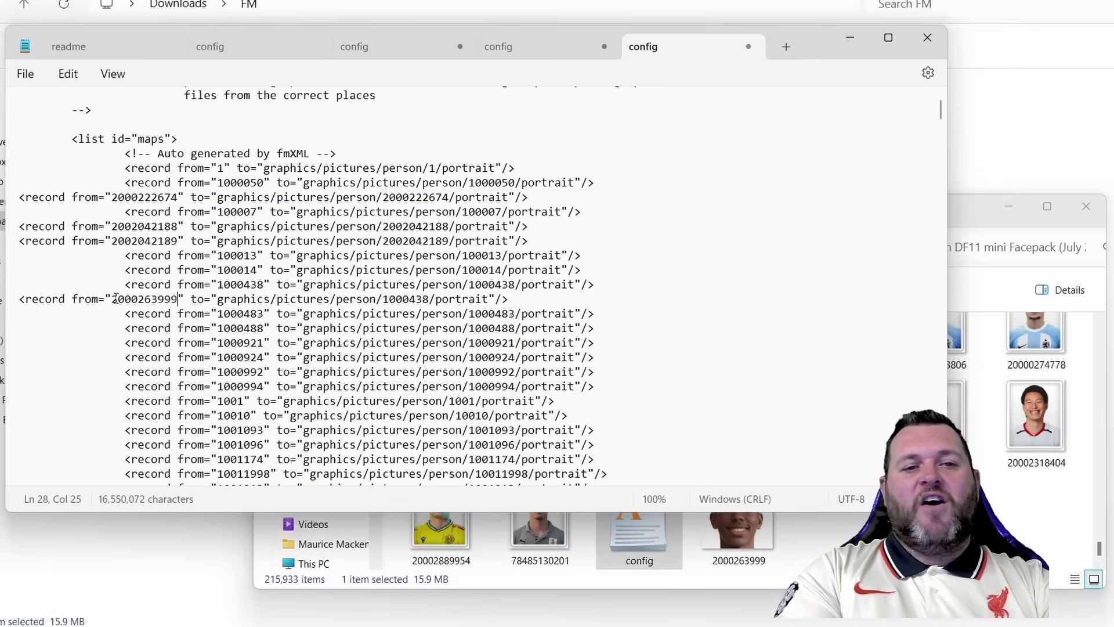
{"action": "left_click_drag", "start_coordinate": [110, 298], "coordinate": [178, 303]}
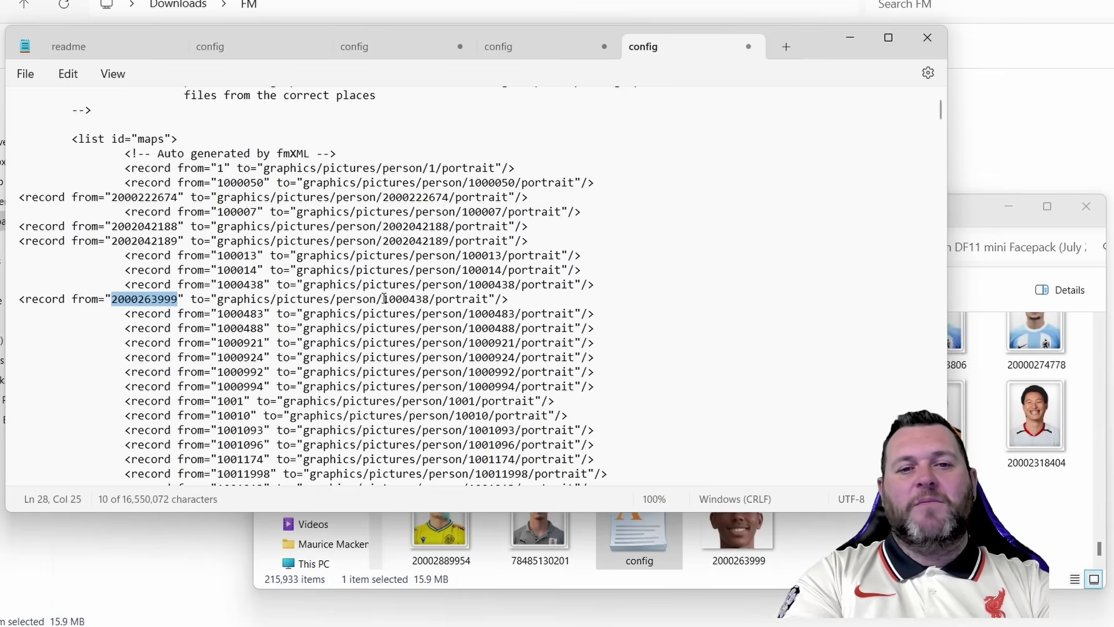
{"action": "left_click_drag", "start_coordinate": [383, 300], "coordinate": [431, 300]}
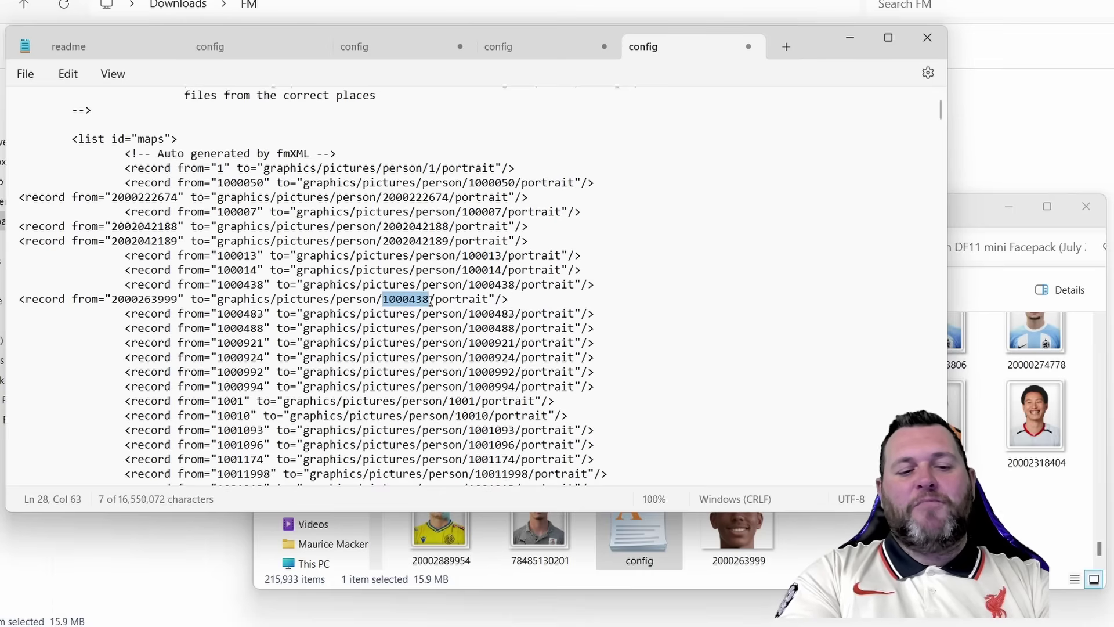
{"action": "key", "text": "ctrl+v"}
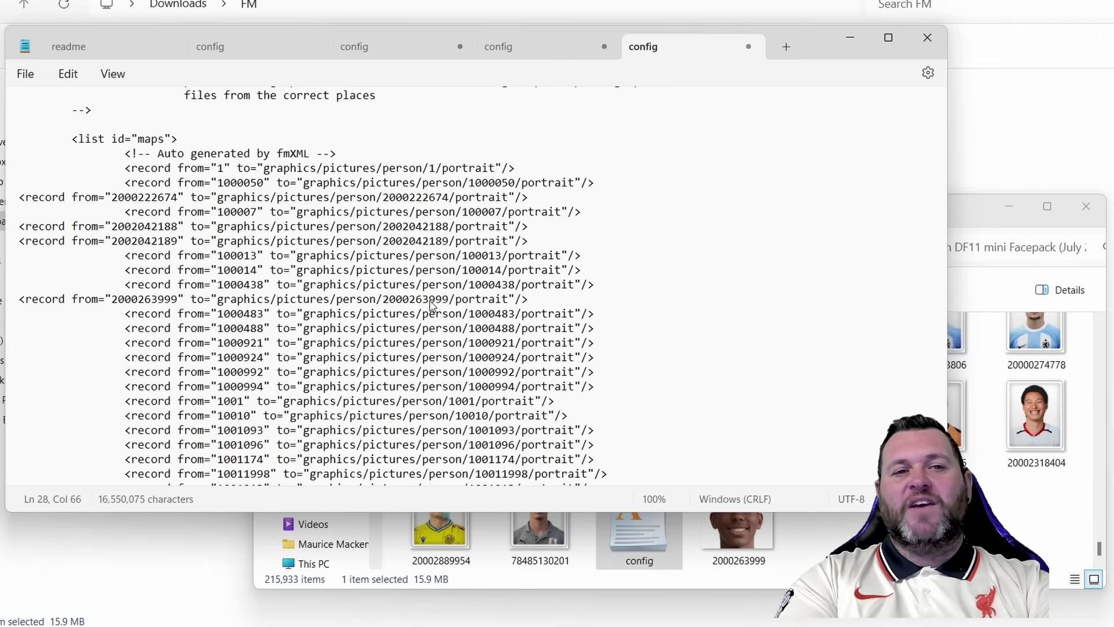
Step: Save the edited config file and close Notepad
{"action": "left_click", "coordinate": [34, 81]}
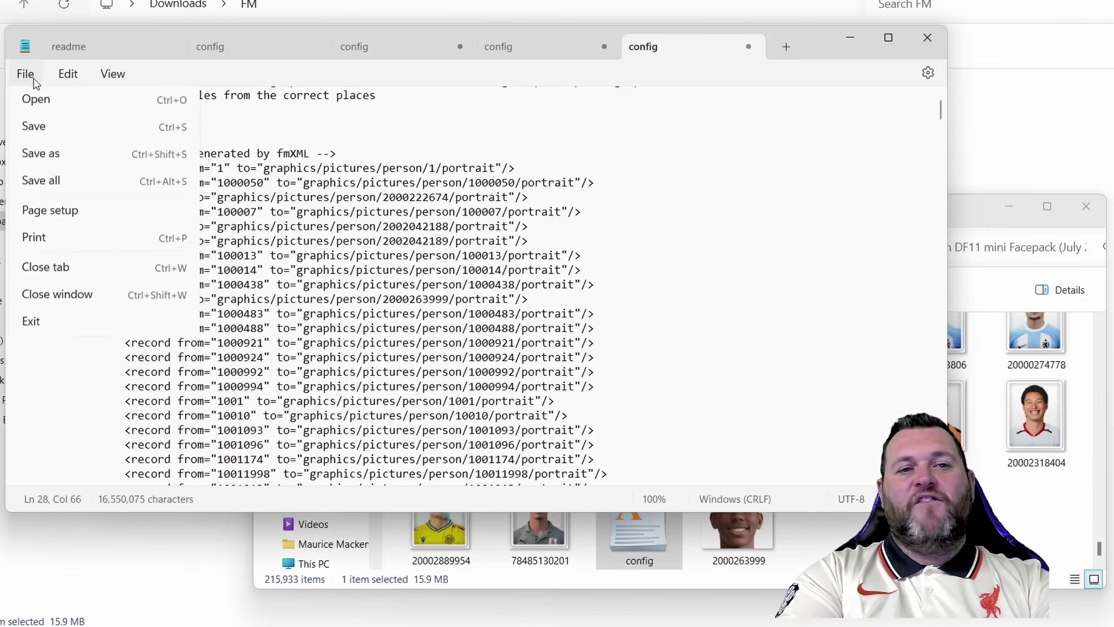
{"action": "left_click", "coordinate": [87, 181]}
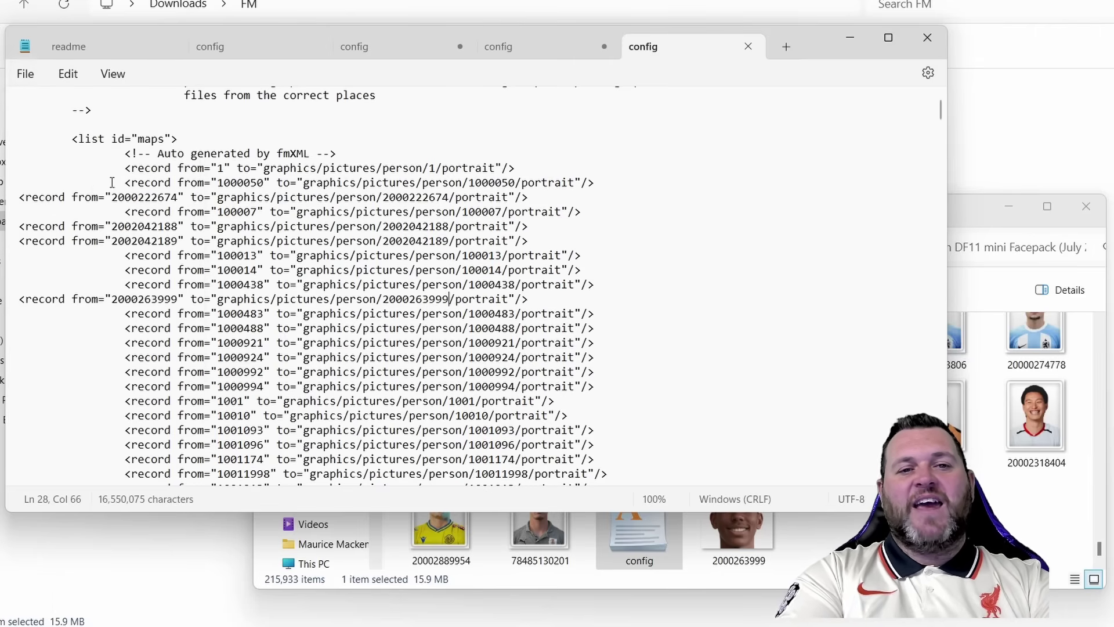
{"action": "left_click", "coordinate": [928, 38]}
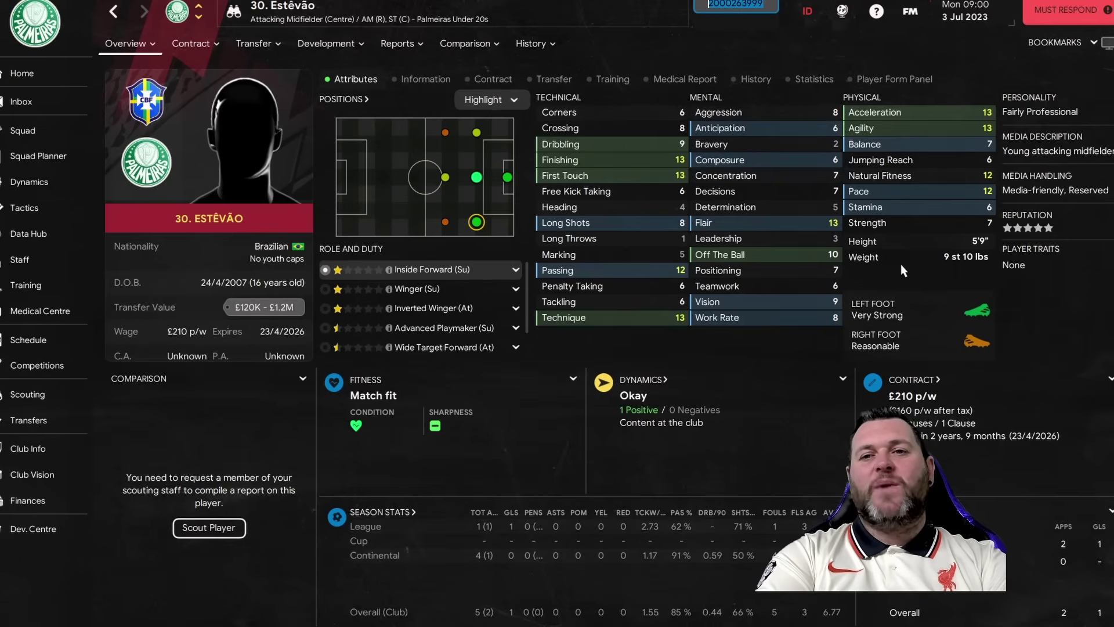
Step: Open Football Manager's main menu with the FM button
{"action": "left_click", "coordinate": [910, 13]}
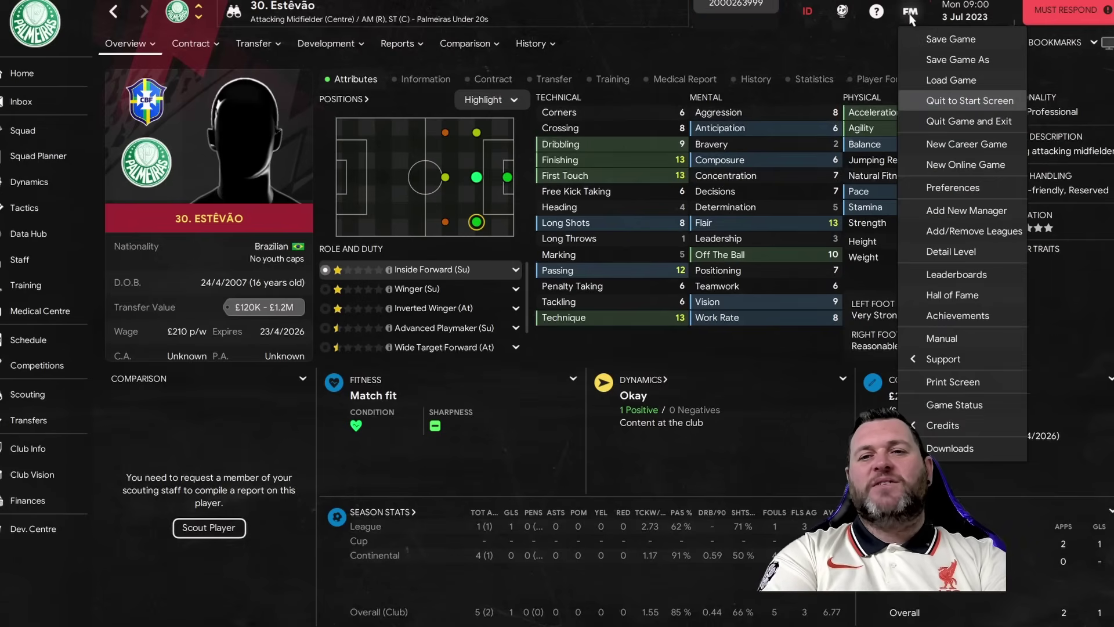
Step: Open Preferences filtered to Interface and scroll to the skin reload options
{"action": "left_click", "coordinate": [952, 189]}
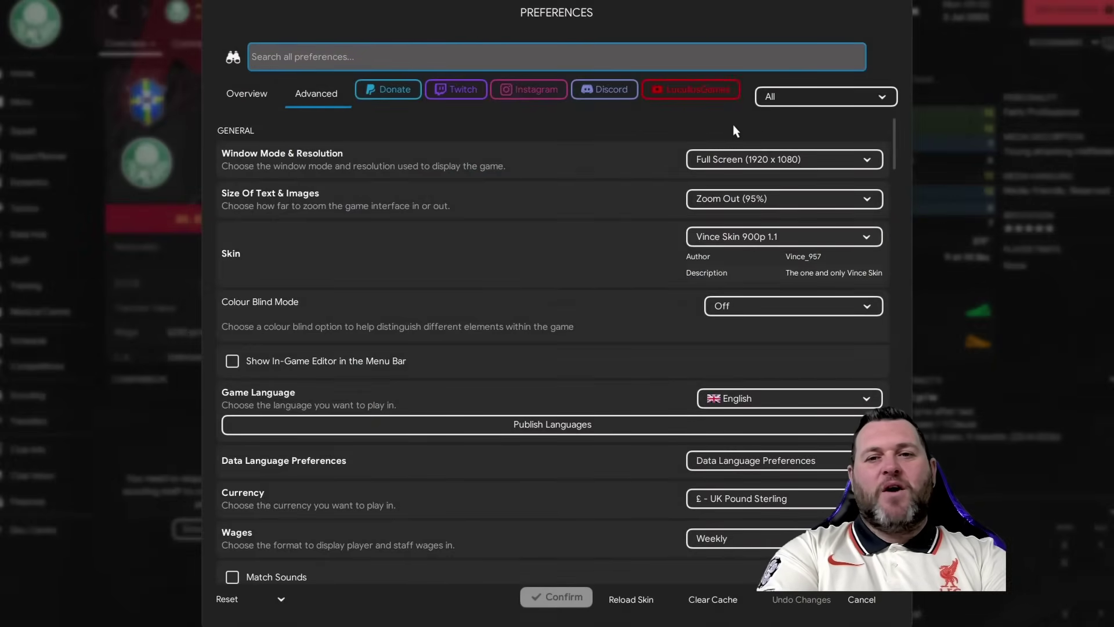
{"action": "left_click", "coordinate": [874, 97]}
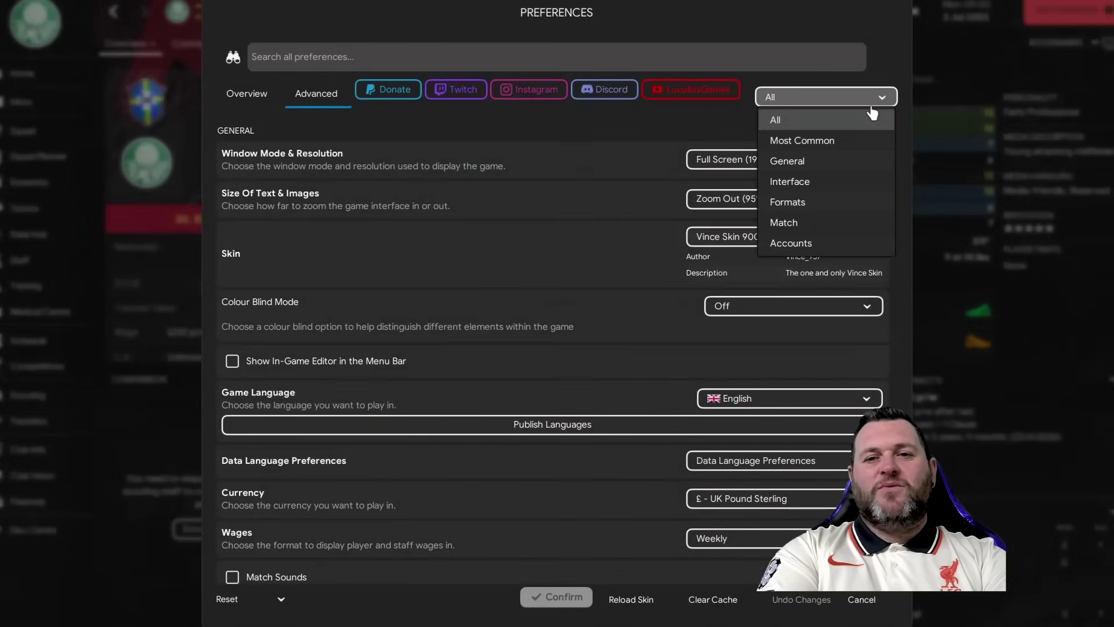
{"action": "left_click", "coordinate": [846, 187]}
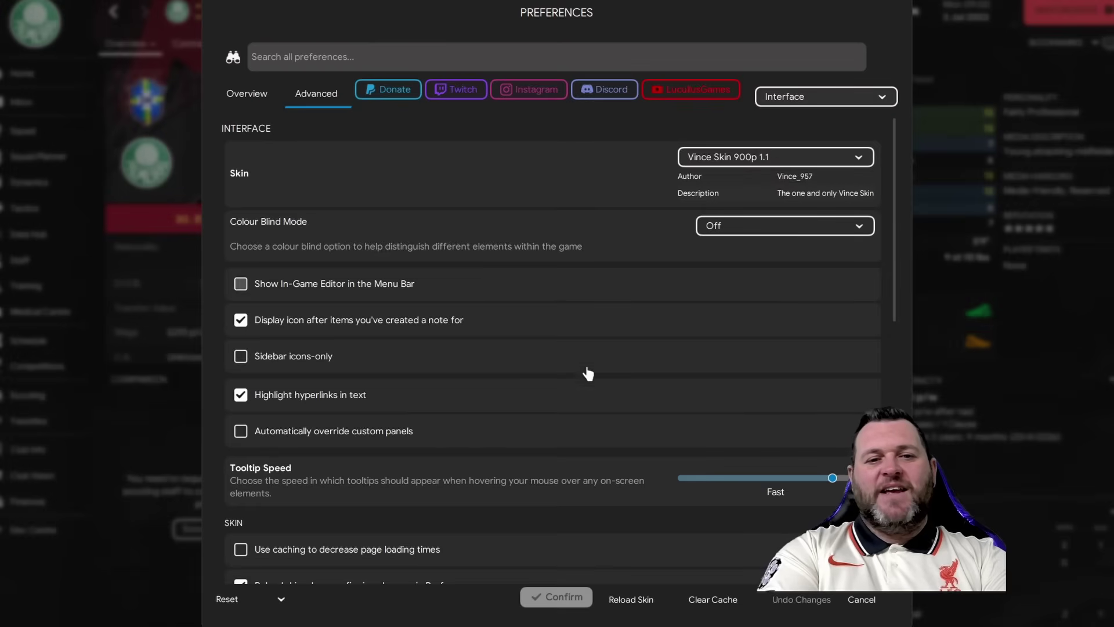
{"action": "scroll", "coordinate": [588, 373], "scroll_direction": "down", "scroll_amount": 6}
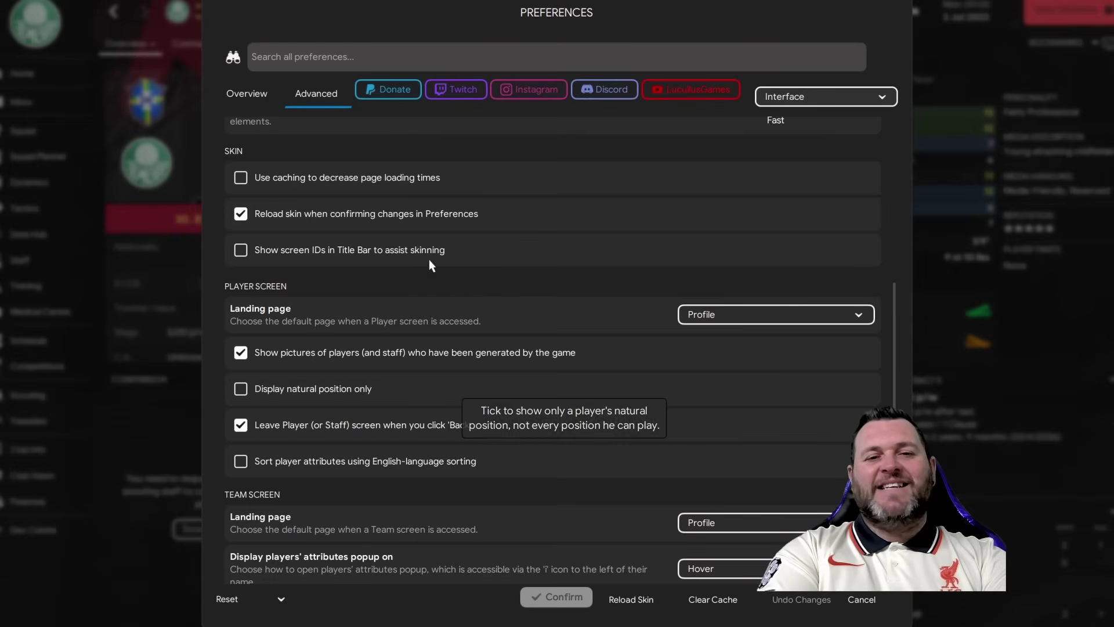
{"action": "mouse_move", "coordinate": [499, 186]}
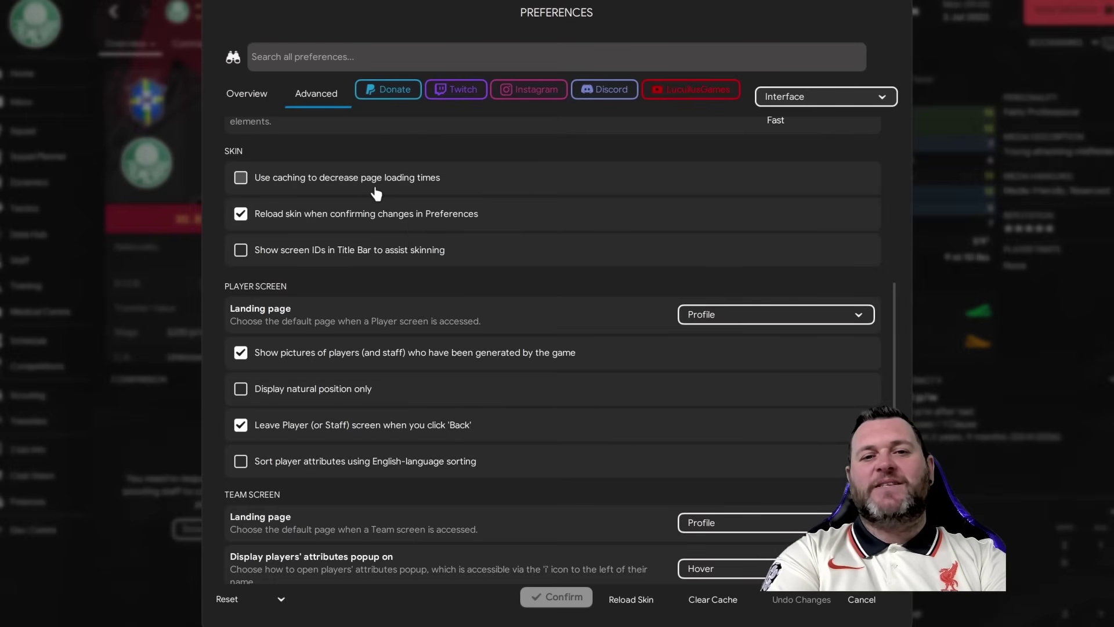
{"action": "mouse_move", "coordinate": [441, 192]}
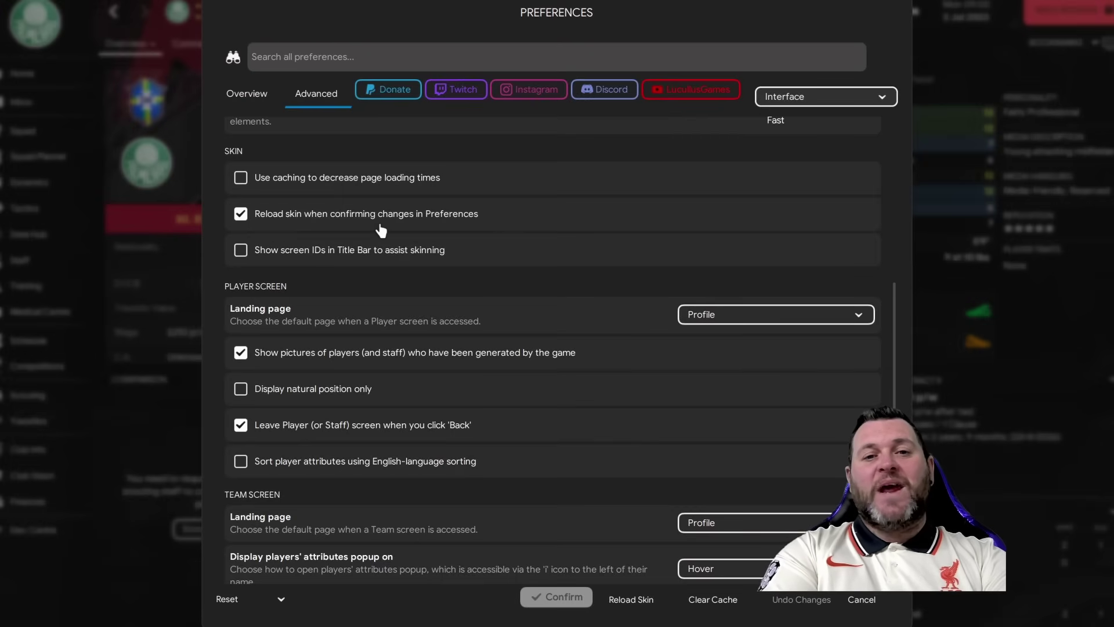
{"action": "mouse_move", "coordinate": [462, 228]}
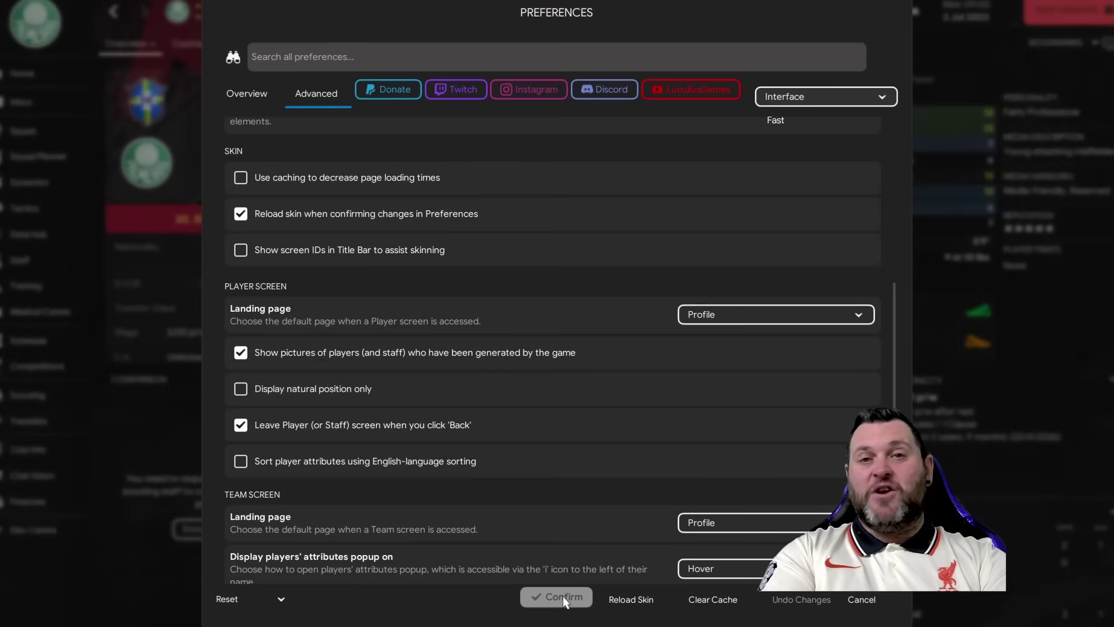
Step: Reload the skin from Preferences so Estêvão's headshot replaces the silhouette
{"action": "left_click", "coordinate": [629, 604]}
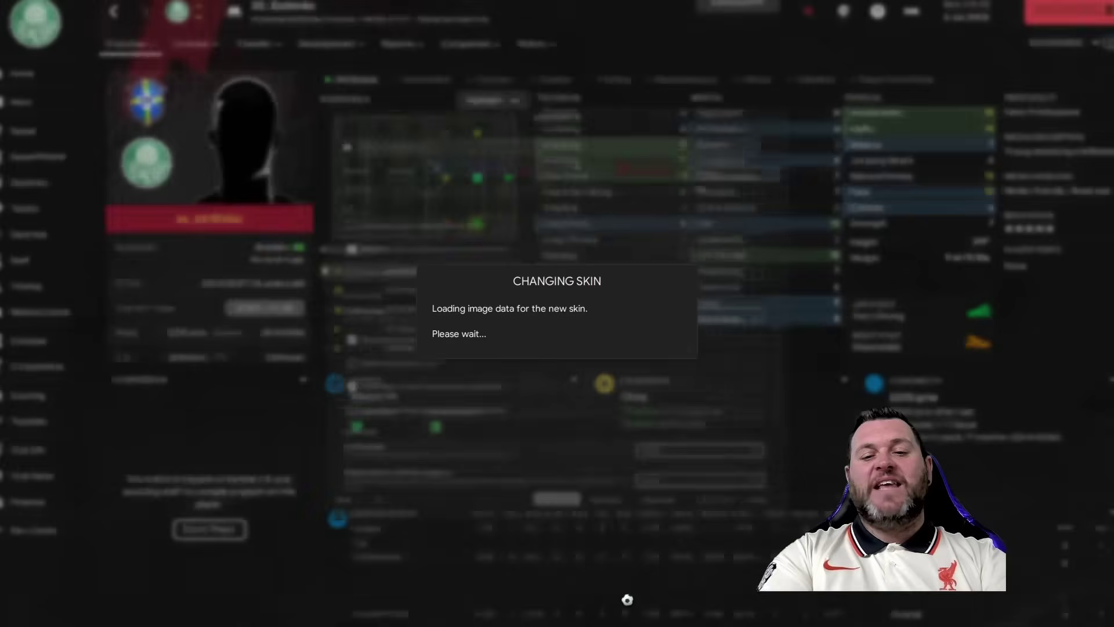